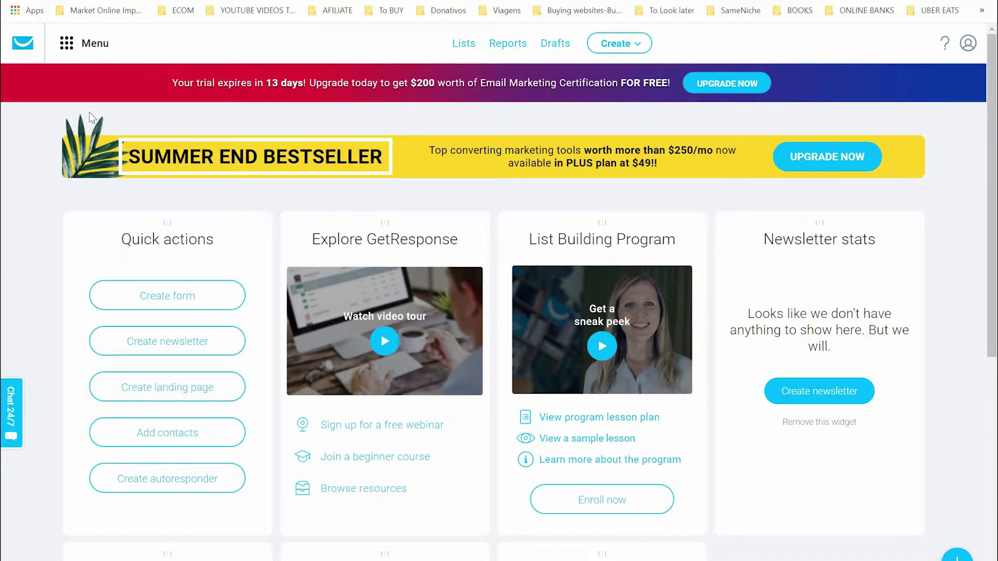
Step: Open the landing pages area and start creating a new landing page
click(83, 43)
click(377, 124)
click(66, 46)
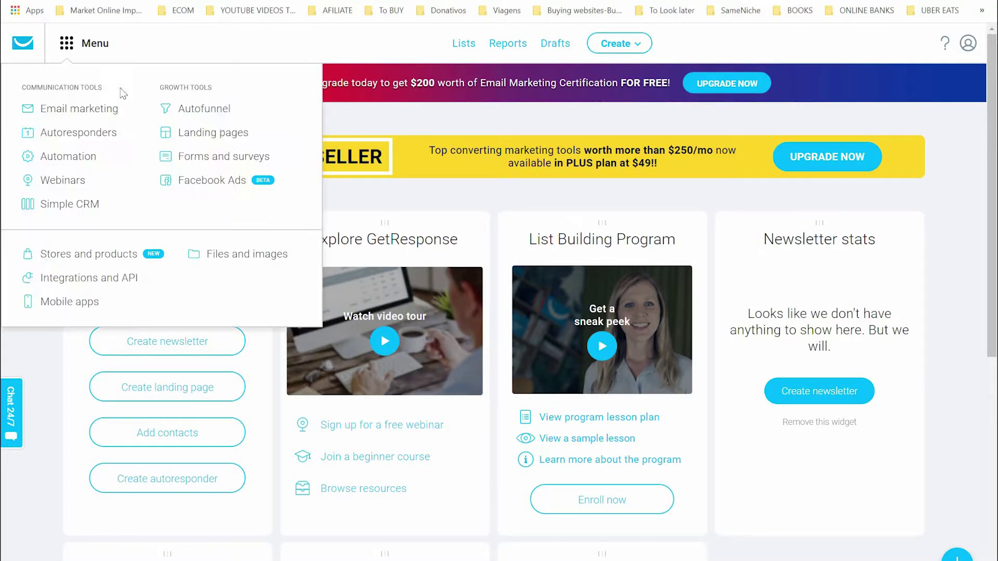
click(202, 136)
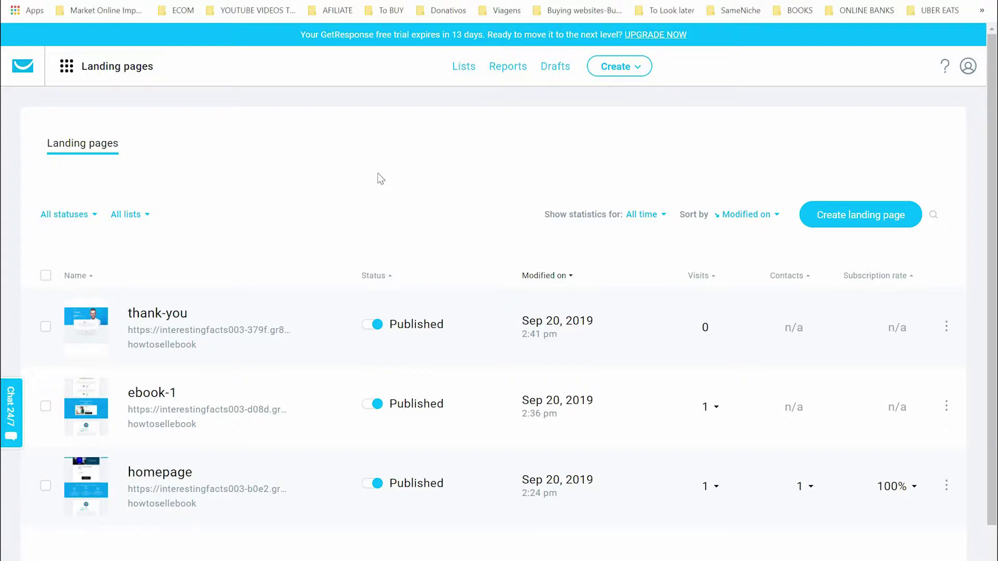
click(841, 219)
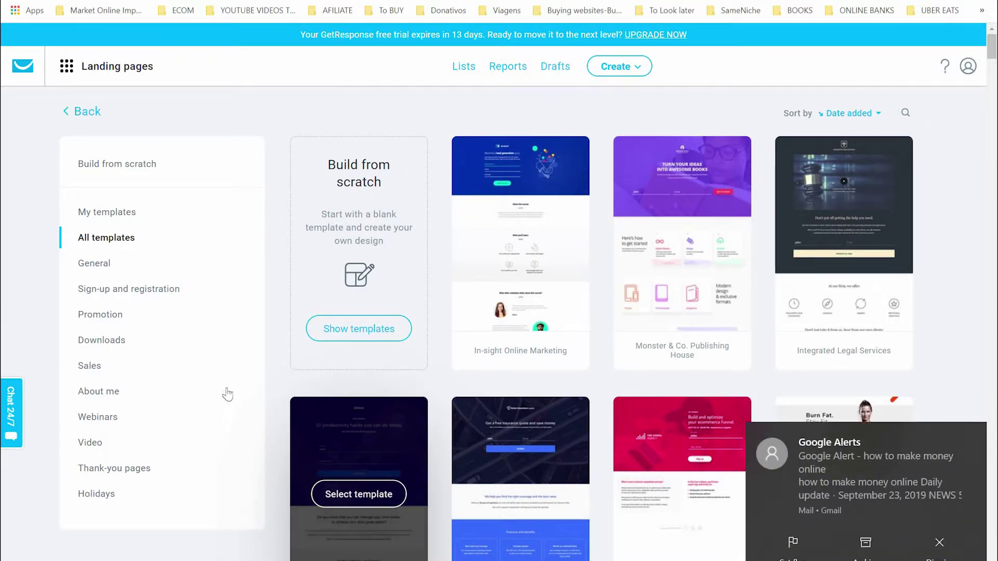
Step: Browse the sign-up and registration templates and choose the Fitness Journey template
scroll(562, 364, down, 2)
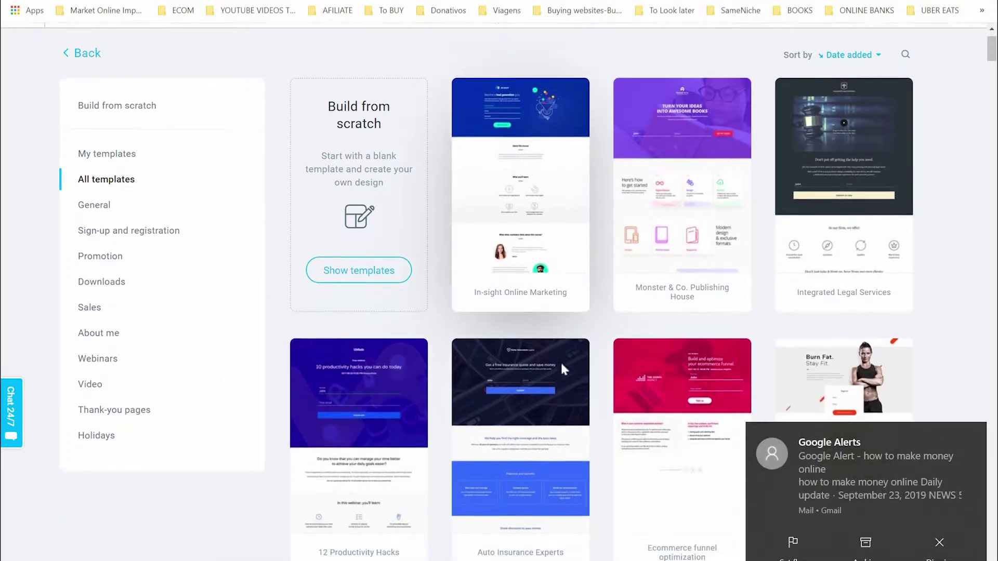
scroll(562, 368, down, 2)
scroll(561, 369, up, 2)
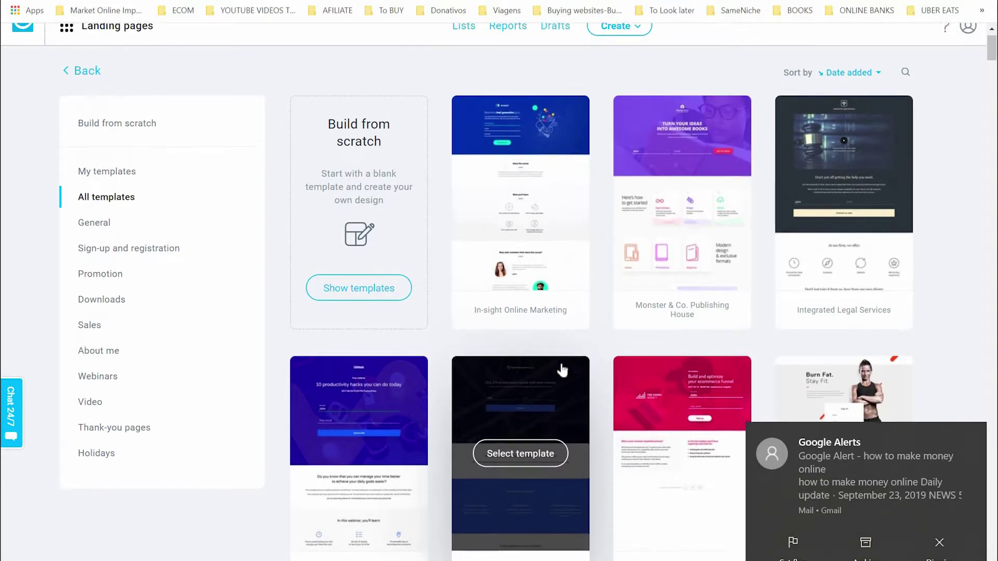
click(124, 253)
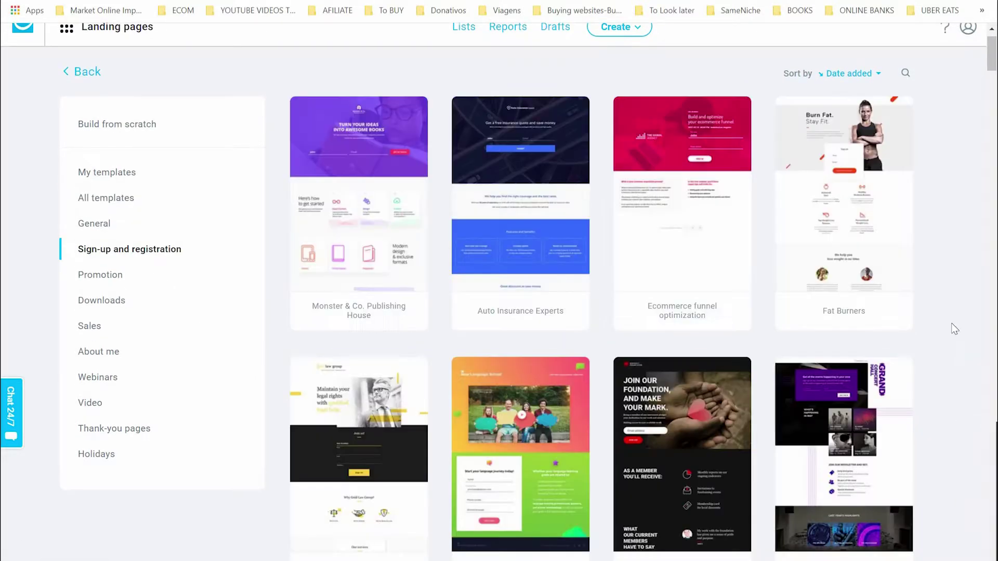
scroll(955, 329, down, 4)
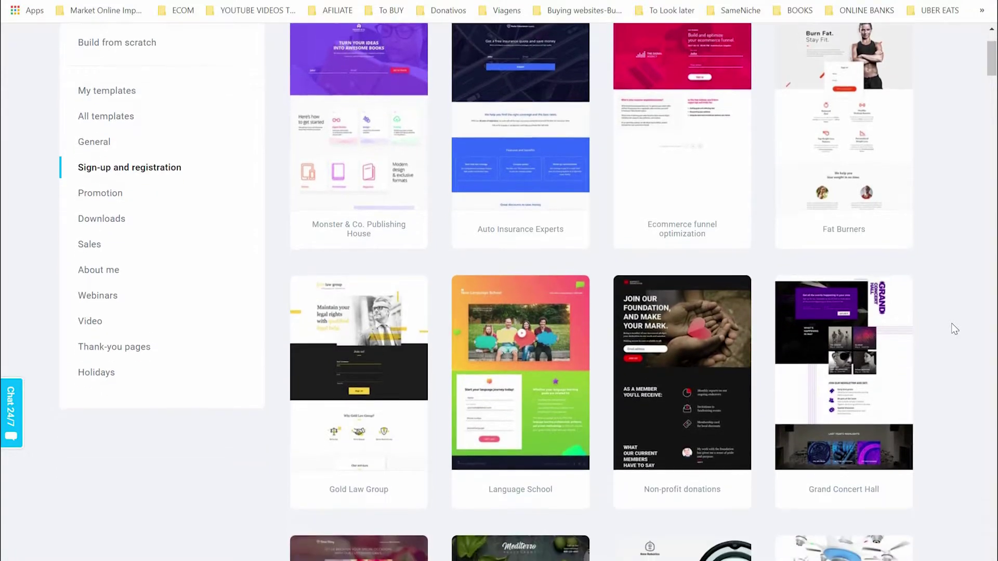
scroll(955, 330, down, 2)
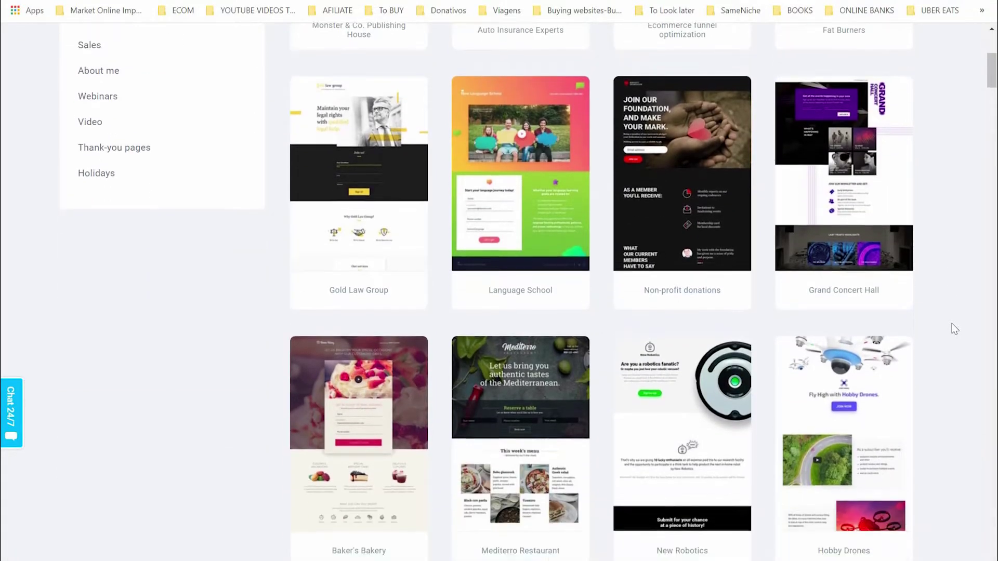
scroll(954, 329, down, 10)
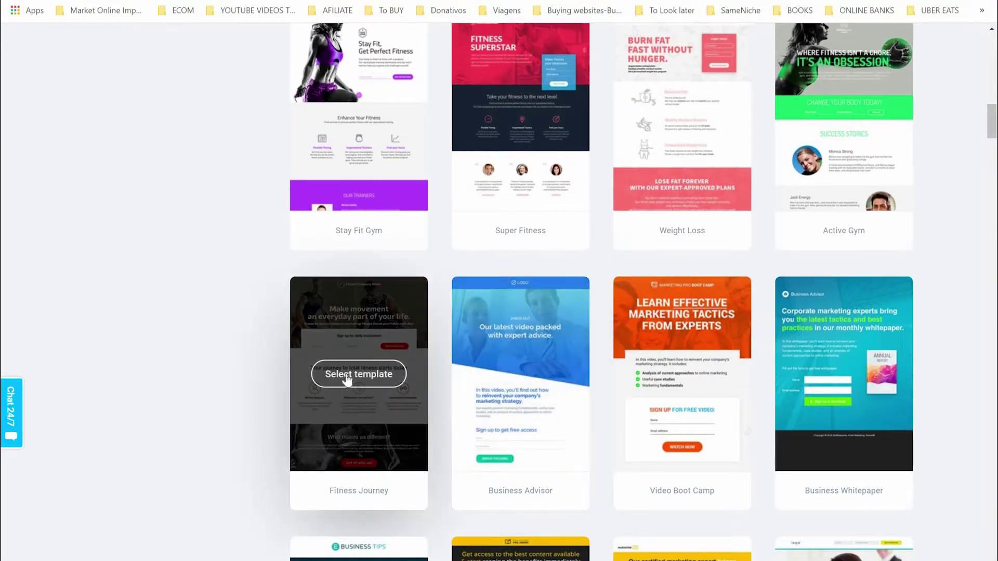
click(347, 375)
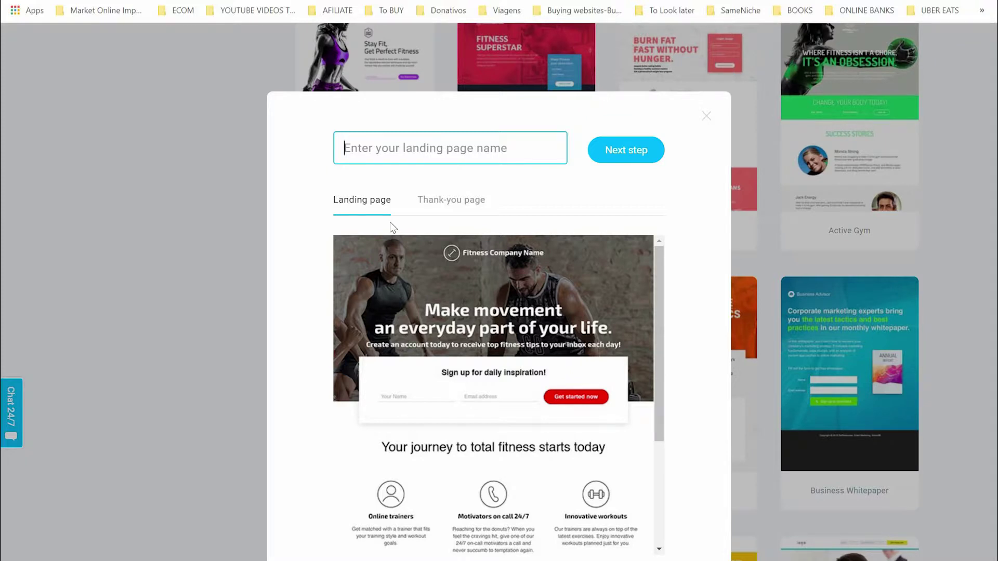
Step: Name the landing page Subscription, preview the template's thank-you page, and continue to the page editor
text(Subs)
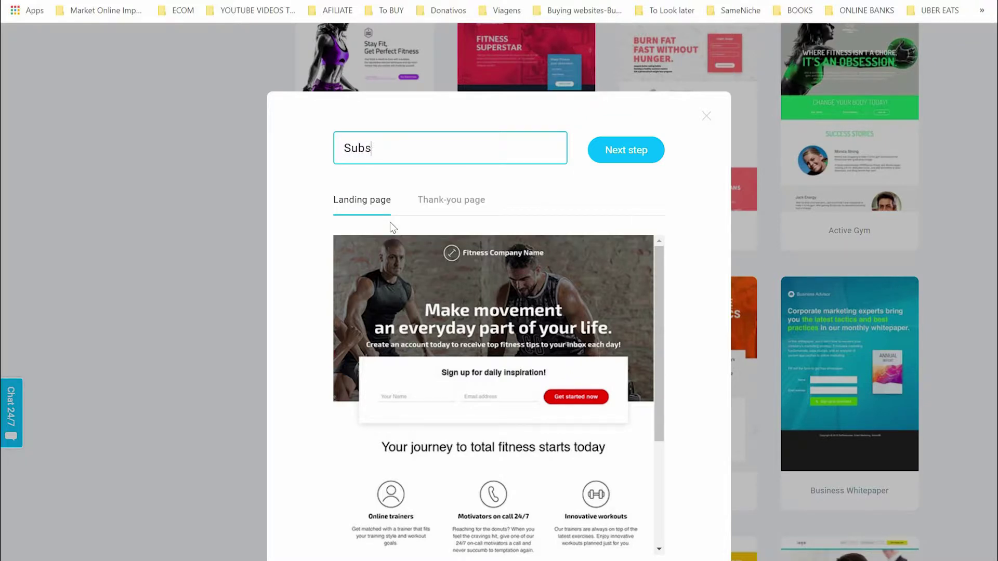
text(cription)
click(442, 214)
scroll(538, 447, down, 3)
scroll(537, 442, up, 3)
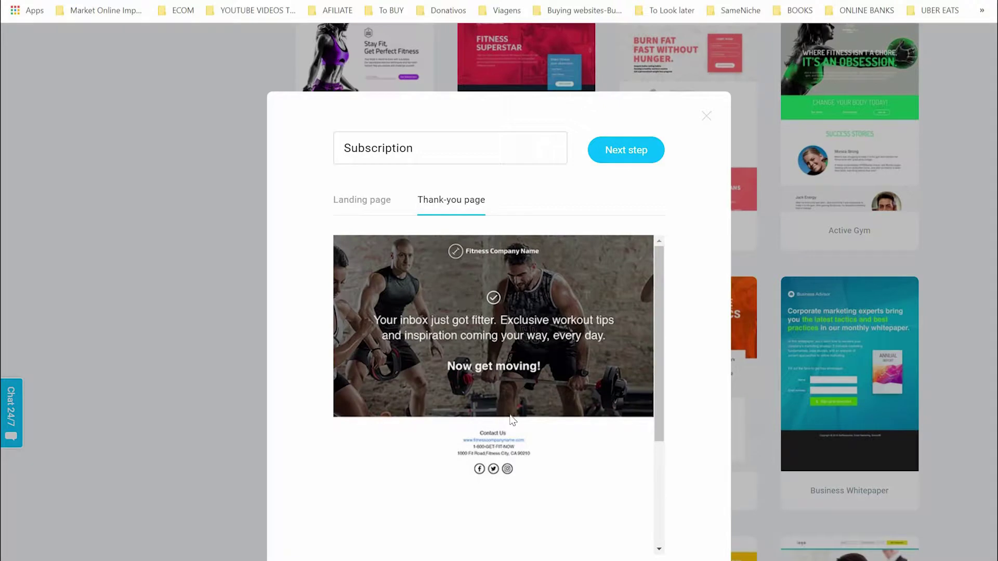
click(359, 204)
click(630, 155)
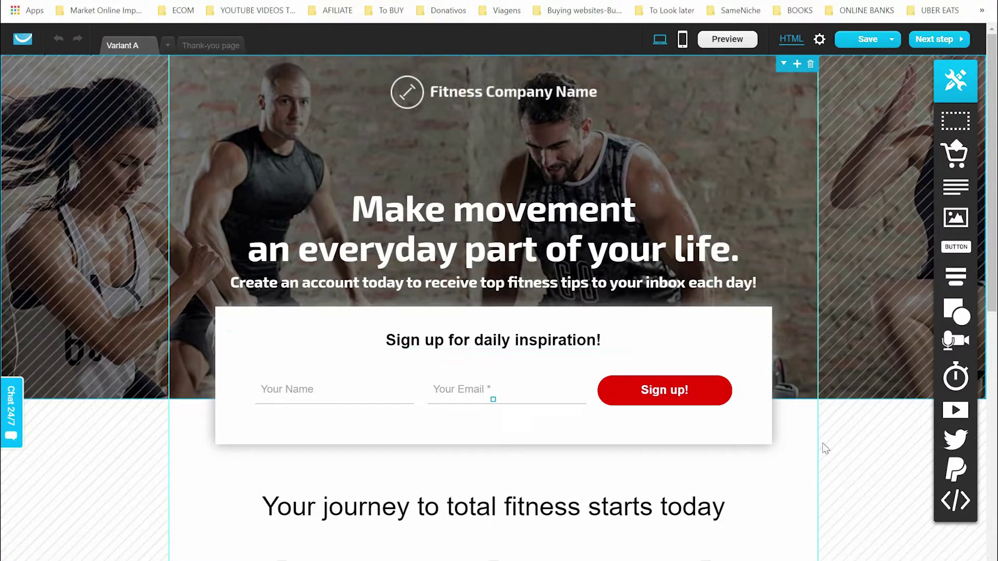
Step: Review the landing page template from the header and sign-up form to the contact details
scroll(825, 448, down, 2)
scroll(825, 448, down, 4)
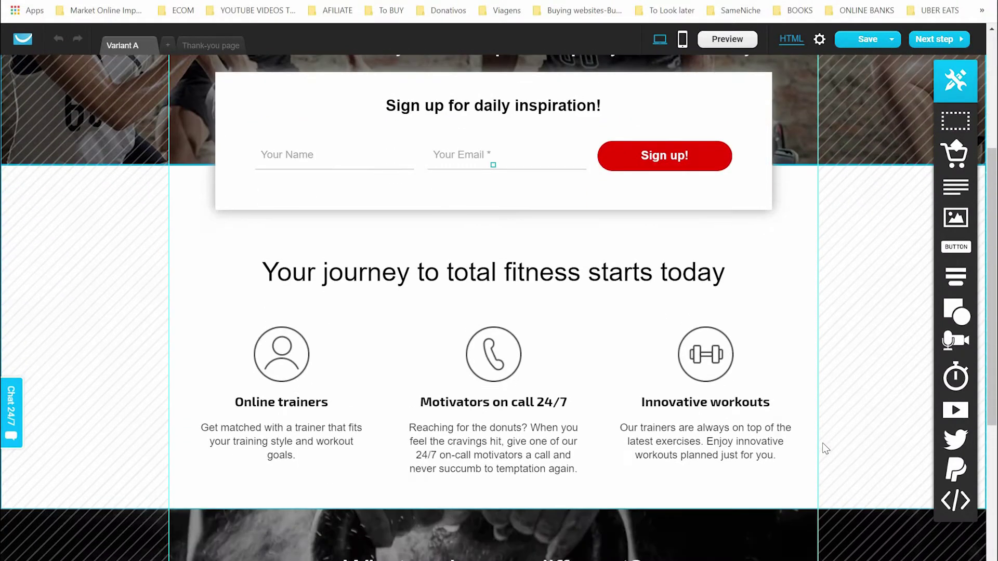
scroll(826, 448, up, 4)
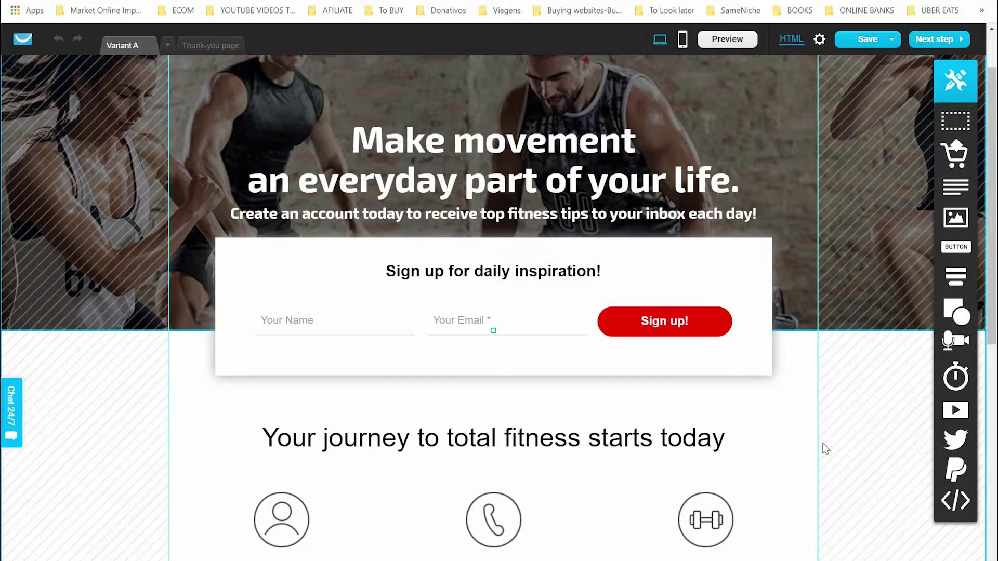
scroll(825, 448, down, 6)
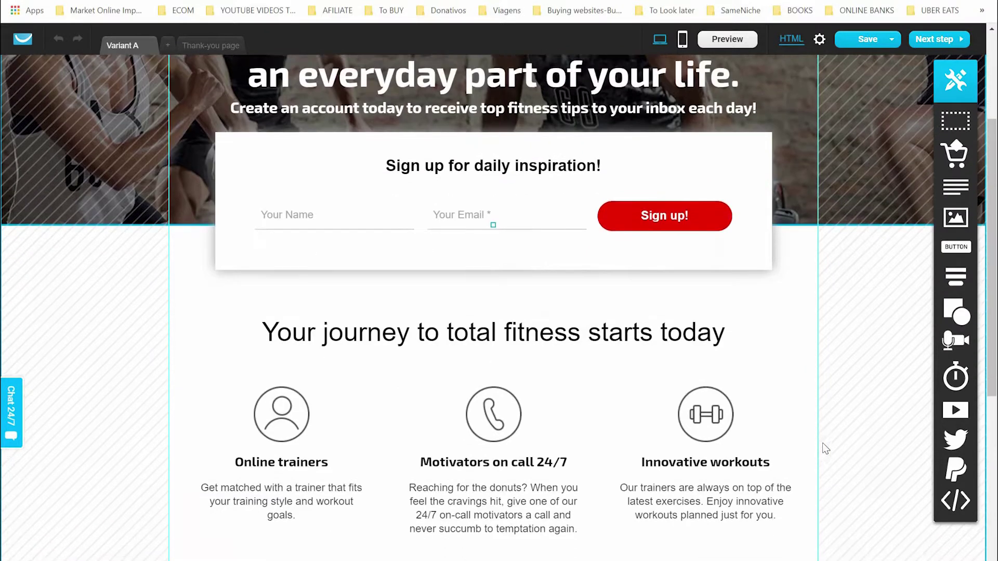
scroll(822, 444, down, 2)
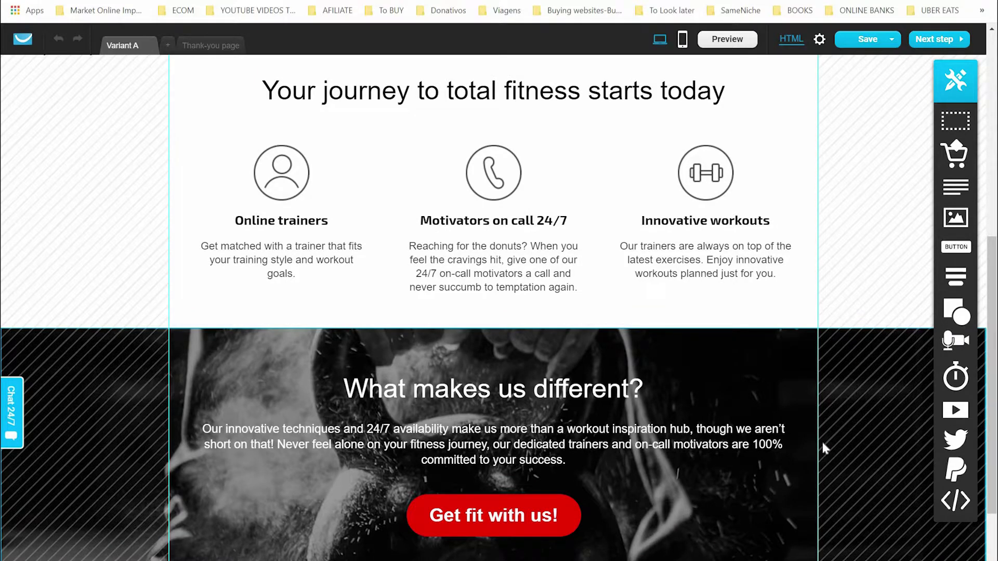
scroll(822, 447, down, 3)
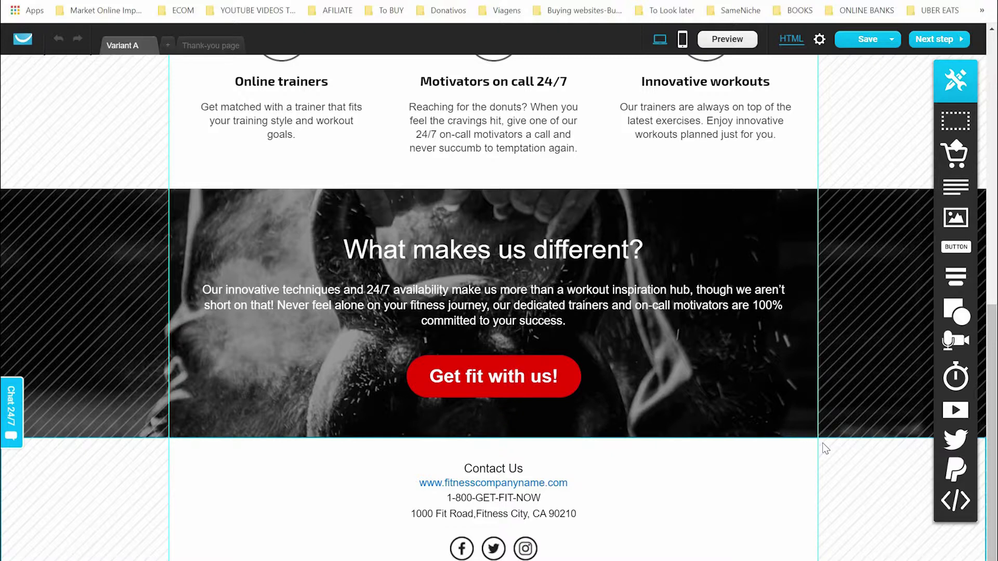
scroll(822, 448, up, 12)
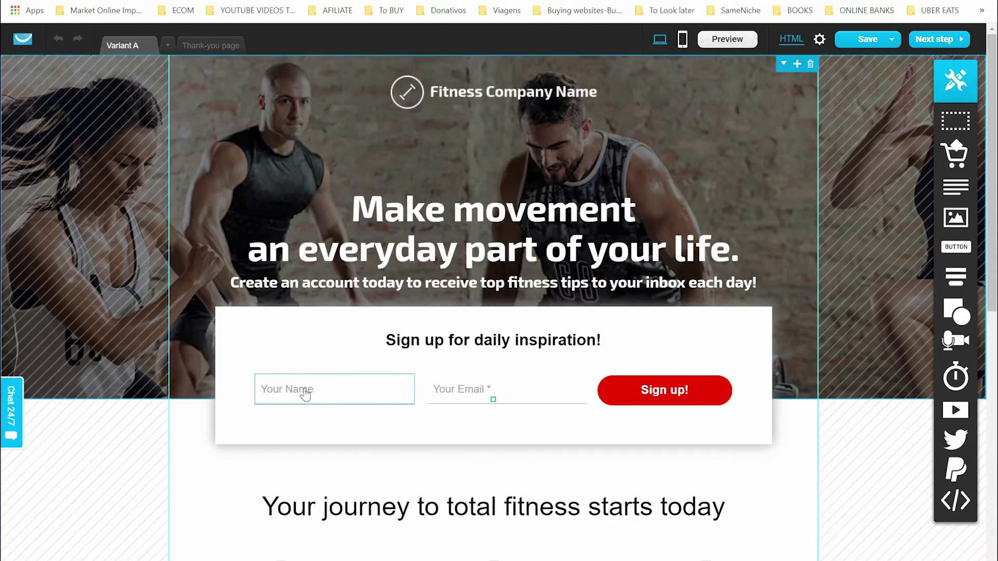
Step: Remove the Your Name field from the sign-up form and widen the Your Email field to fill its space
click(351, 390)
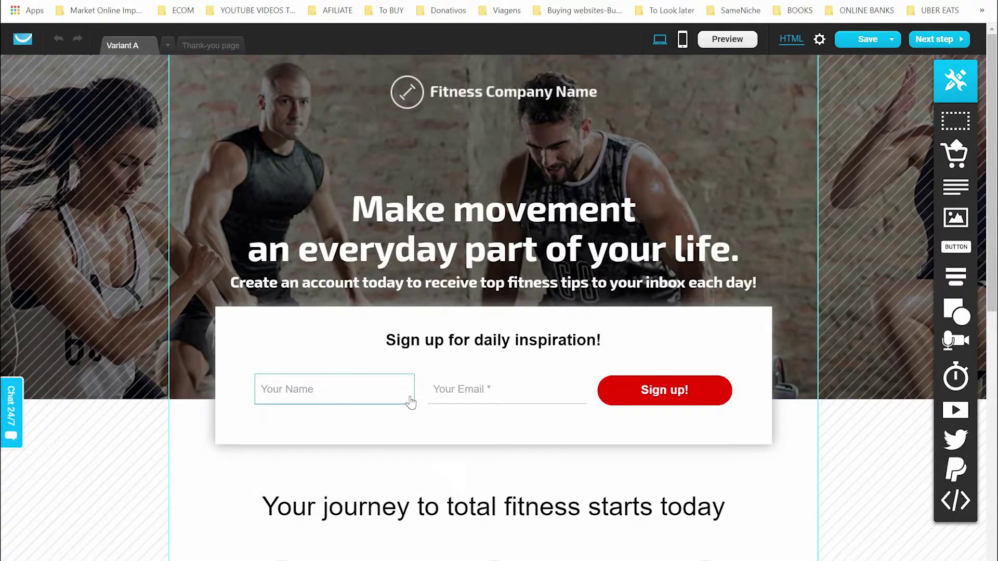
click(406, 385)
drag(428, 403, 260, 388)
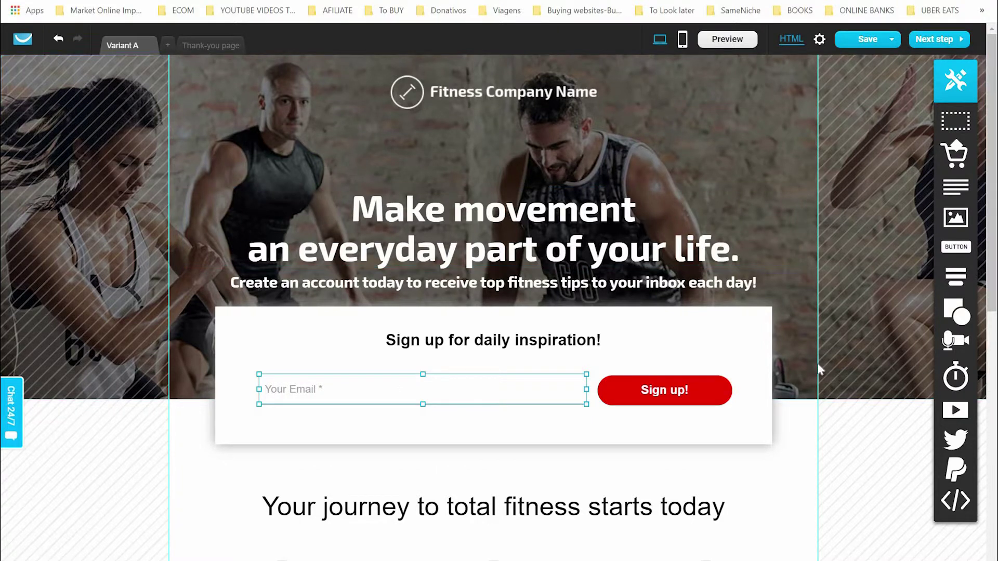
Step: Examine the page's layout with the email-only form, including the feature columns, the call-to-action section and the contact details
scroll(817, 363, down, 5)
scroll(819, 367, down, 6)
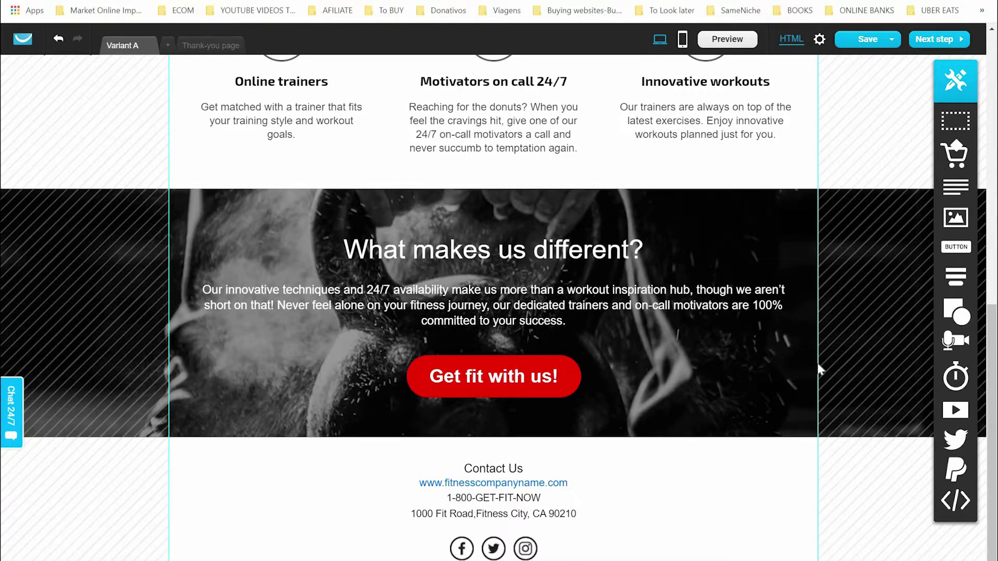
scroll(818, 365, up, 3)
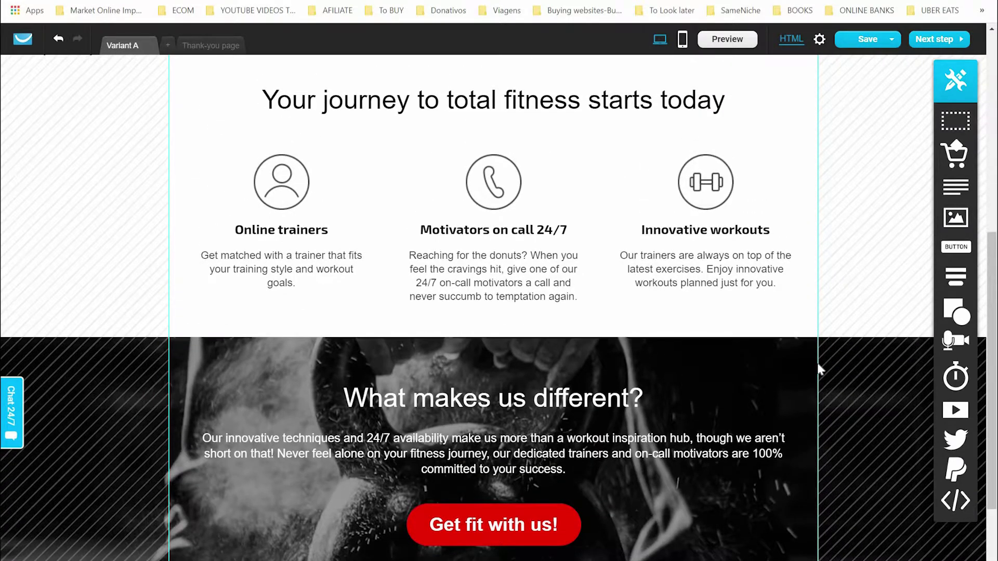
scroll(817, 367, up, 3)
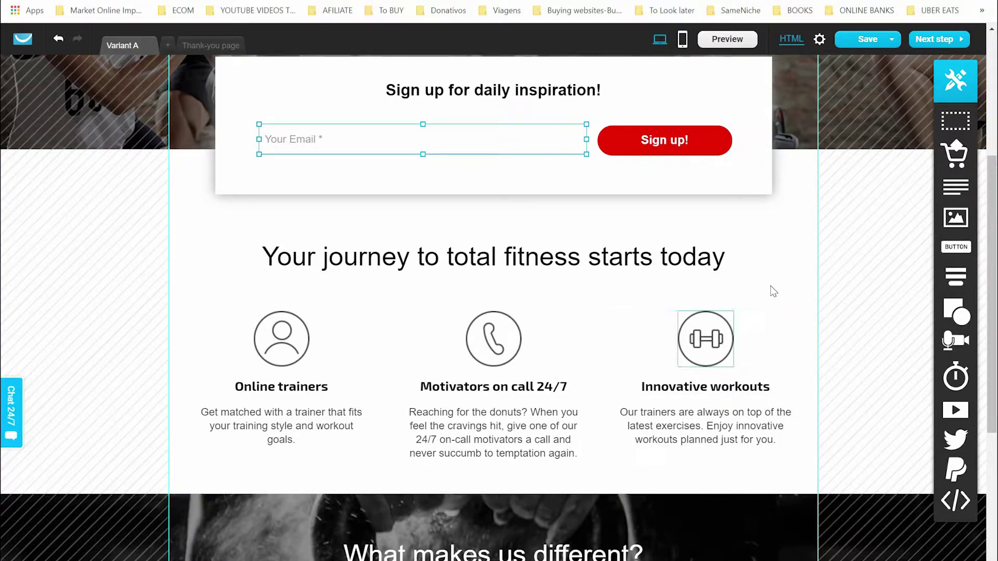
scroll(773, 291, up, 3)
scroll(771, 286, down, 4)
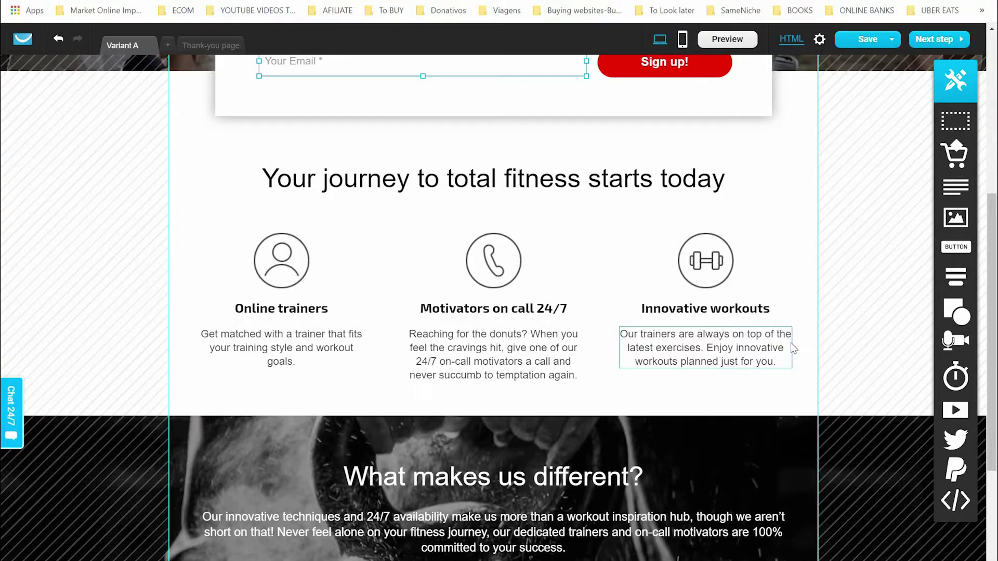
scroll(819, 455, down, 4)
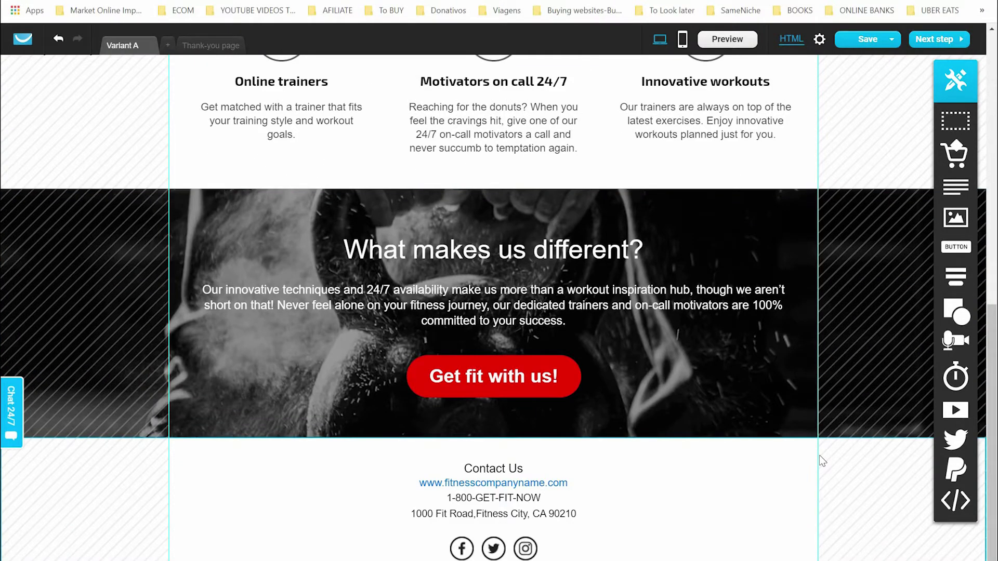
scroll(821, 461, up, 10)
scroll(822, 461, down, 3)
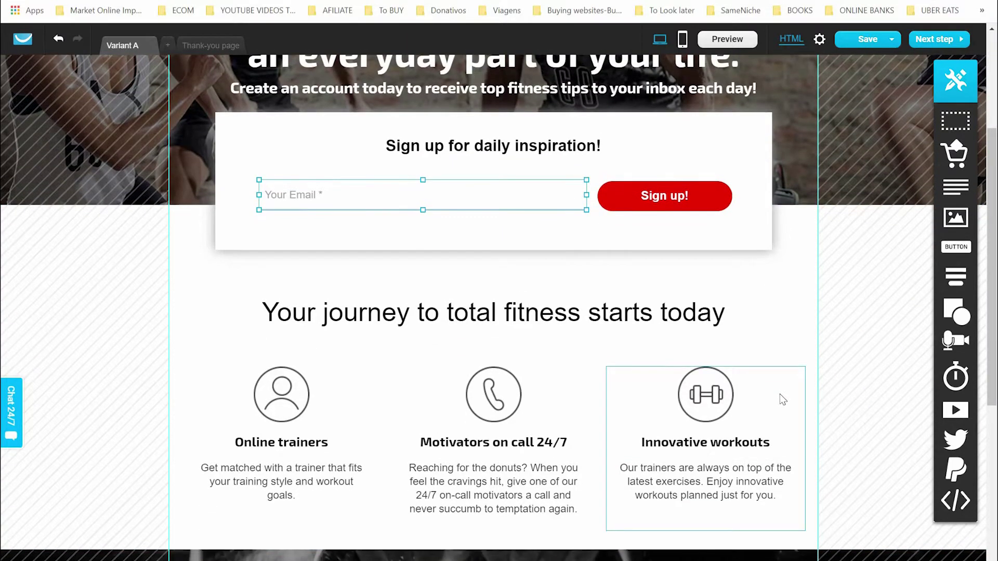
scroll(784, 397, up, 3)
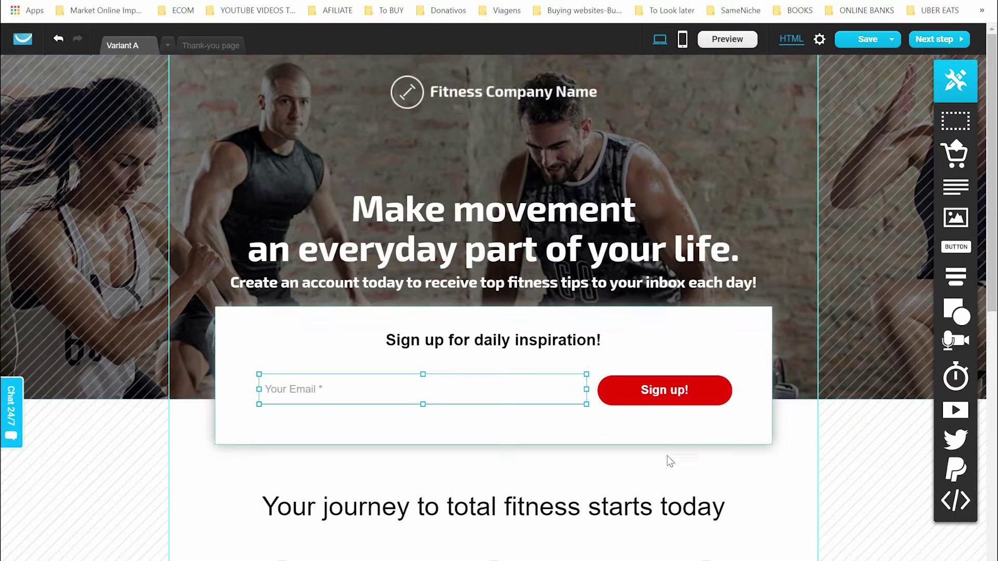
Step: Insert a blank section directly beneath the header image section
click(456, 208)
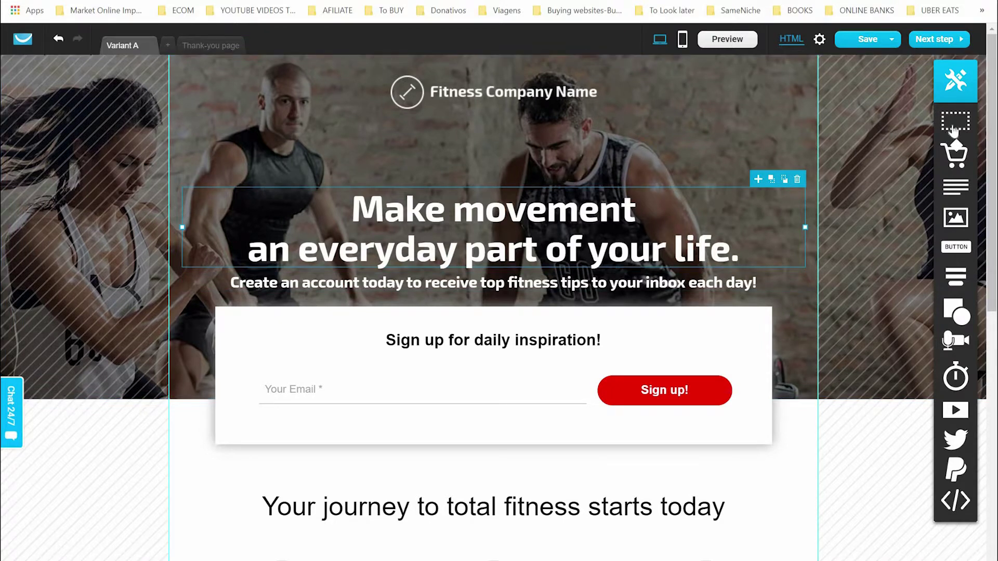
drag(955, 130, 807, 382)
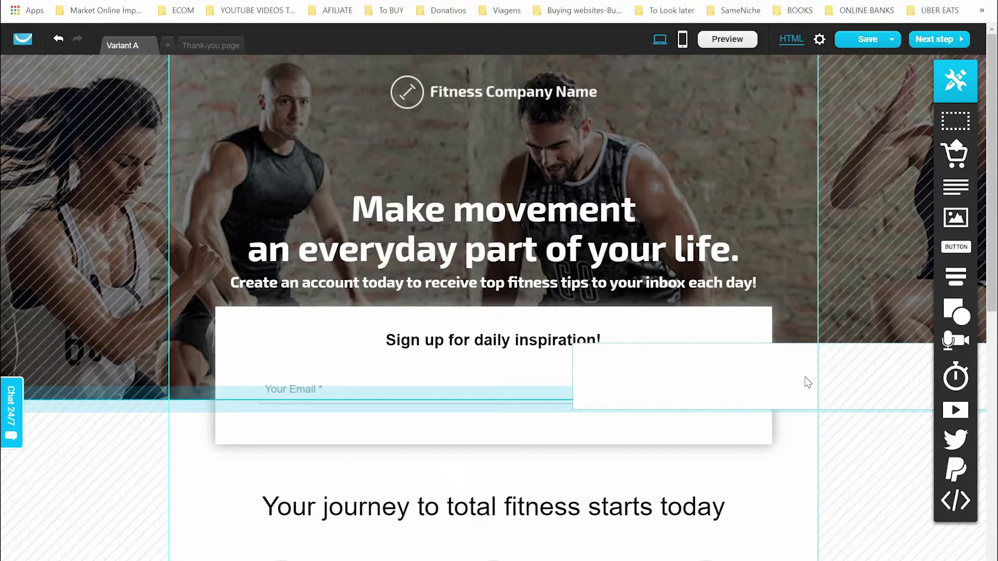
drag(805, 376, 804, 377)
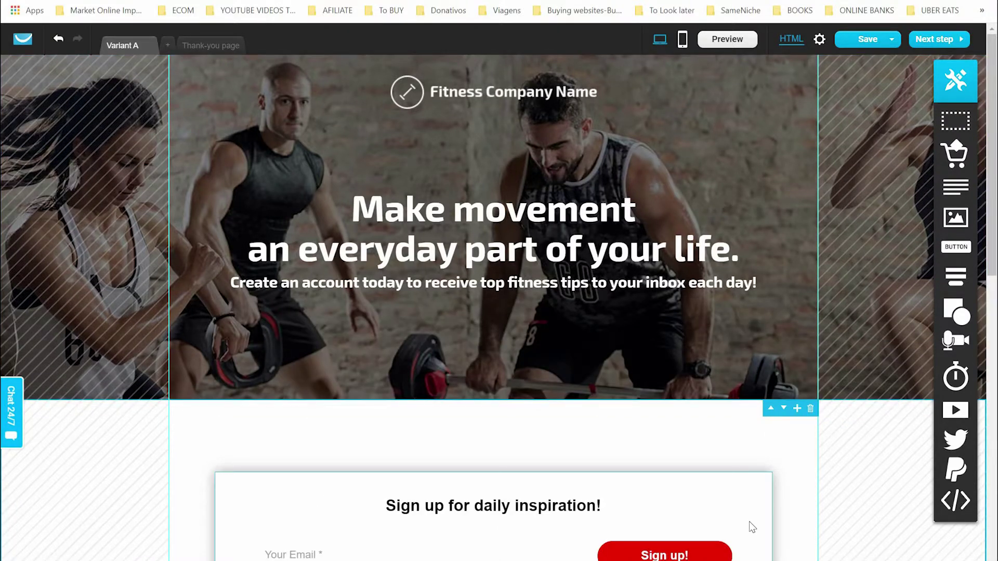
scroll(752, 523, down, 5)
scroll(682, 437, down, 1)
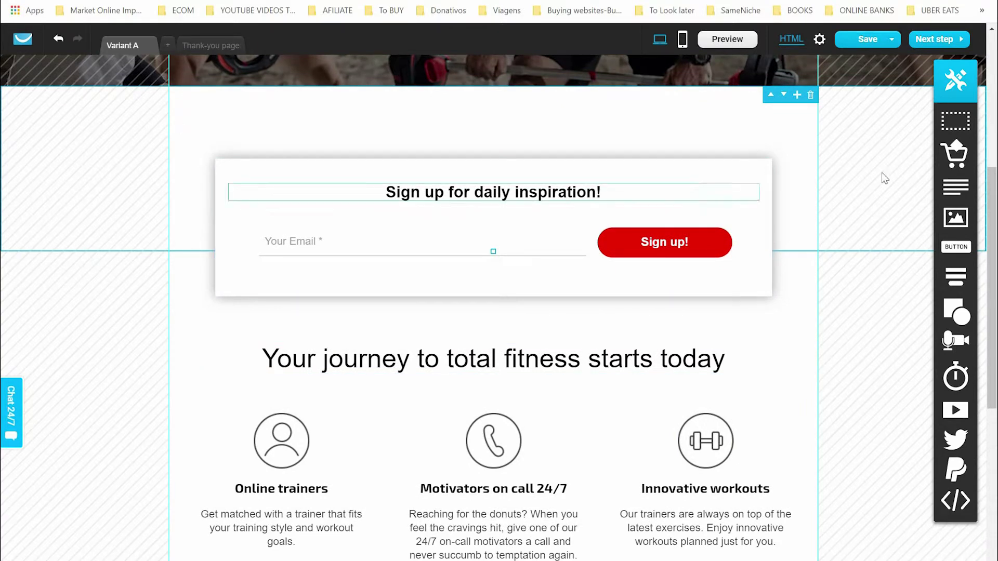
Step: Delete the blank section beneath the header image section
click(810, 96)
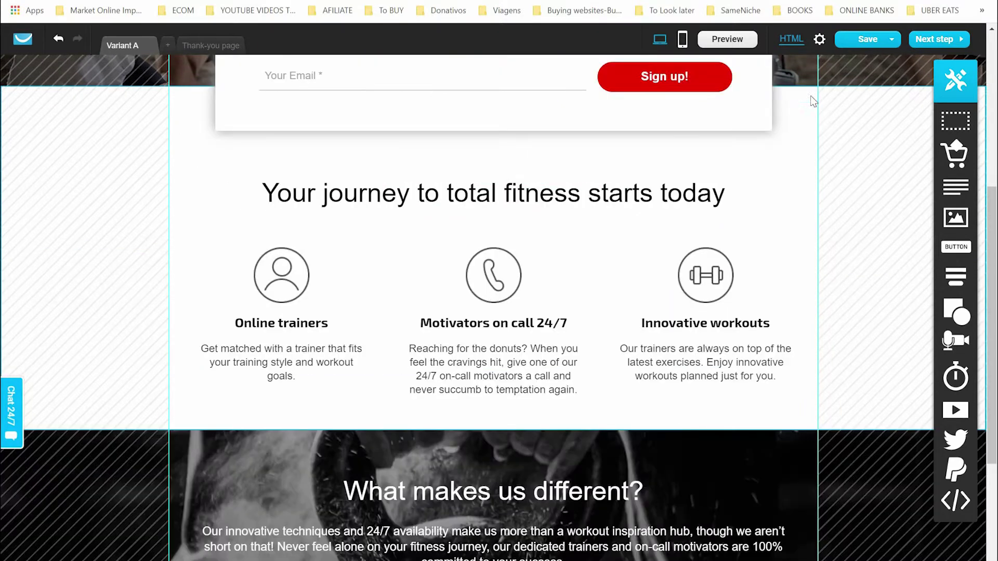
scroll(862, 224, up, 5)
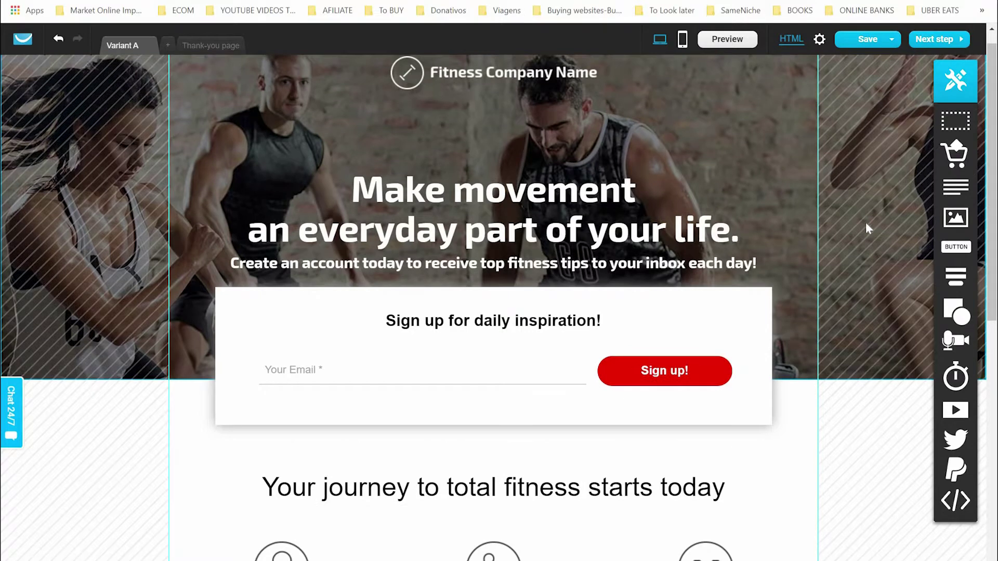
mouse_move(955, 276)
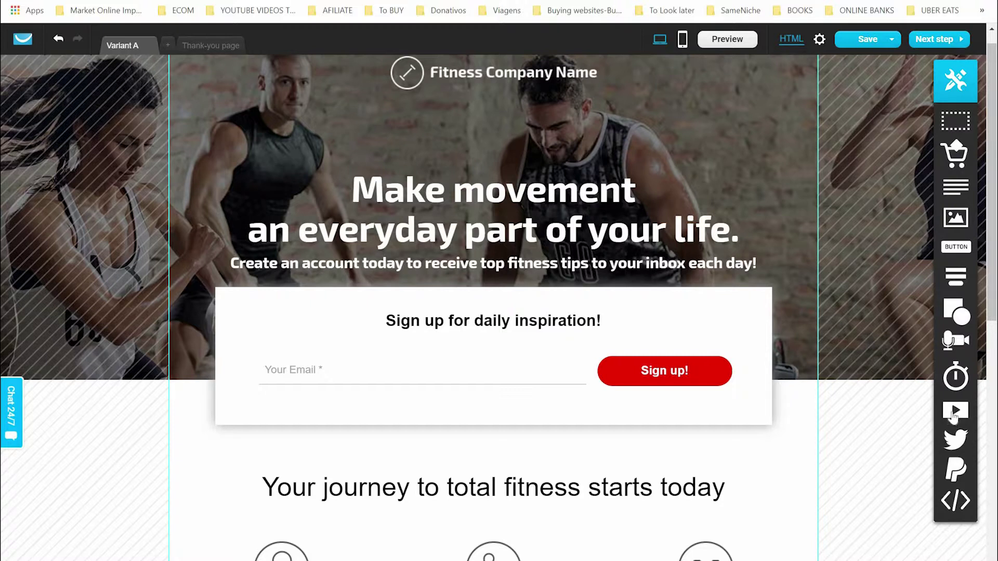
Step: Add a video to the header image section and move it to the section's upper-left corner
drag(944, 421, 713, 120)
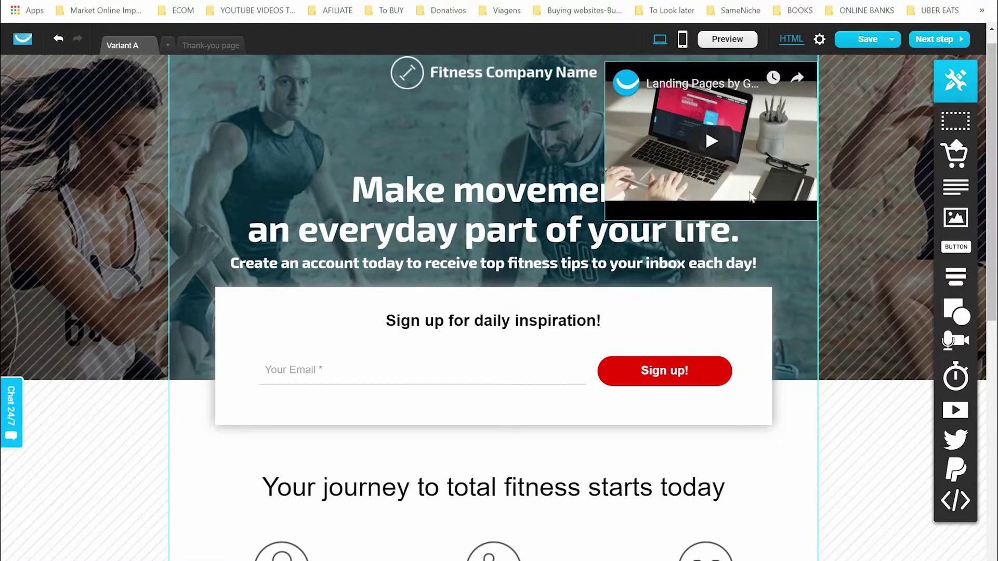
drag(751, 196, 750, 196)
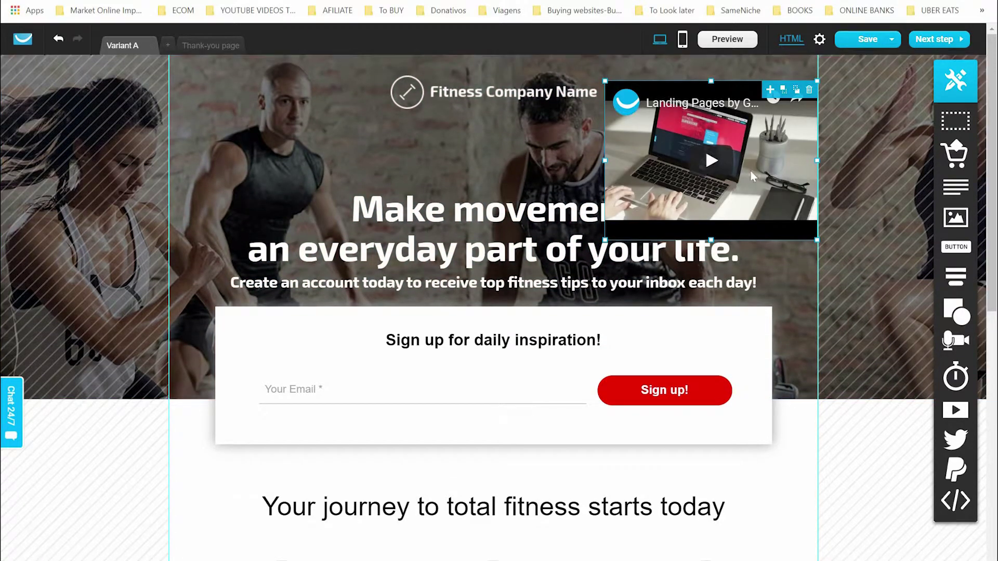
drag(749, 163, 230, 116)
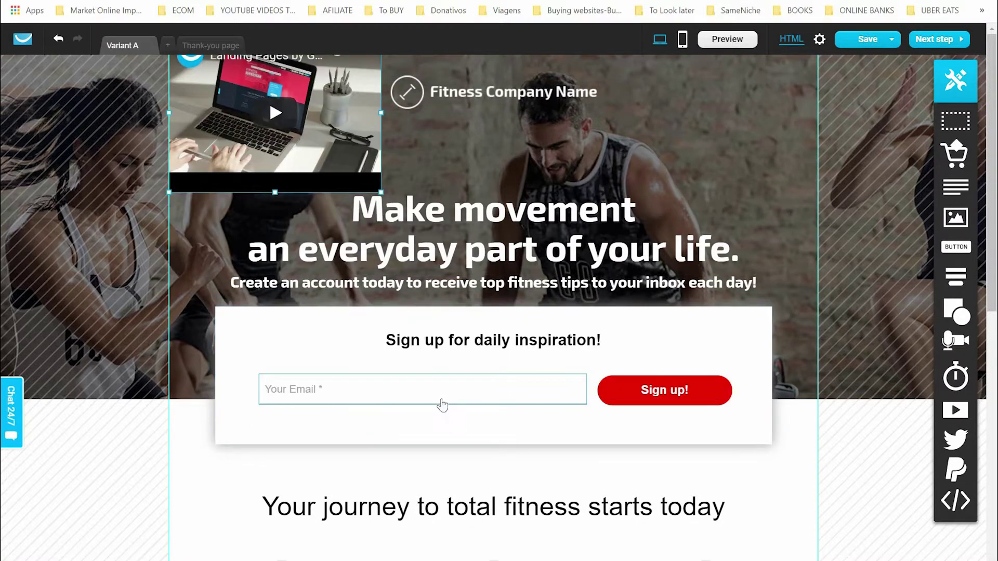
Step: Shift the sign-up form to the right, narrow the Your Email field, and move the "Sign up for daily inspiration!" heading above it
click(262, 389)
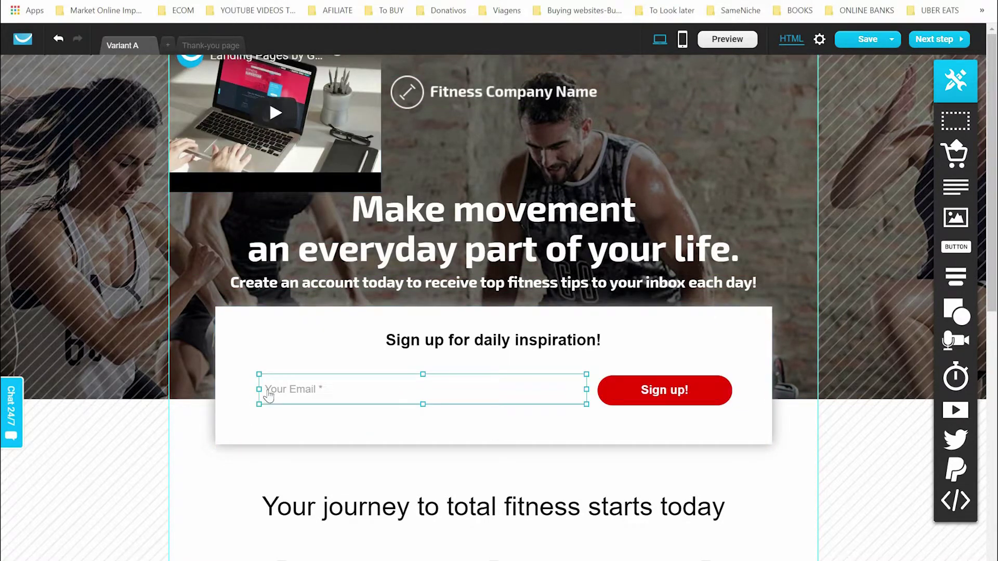
drag(259, 392, 283, 391)
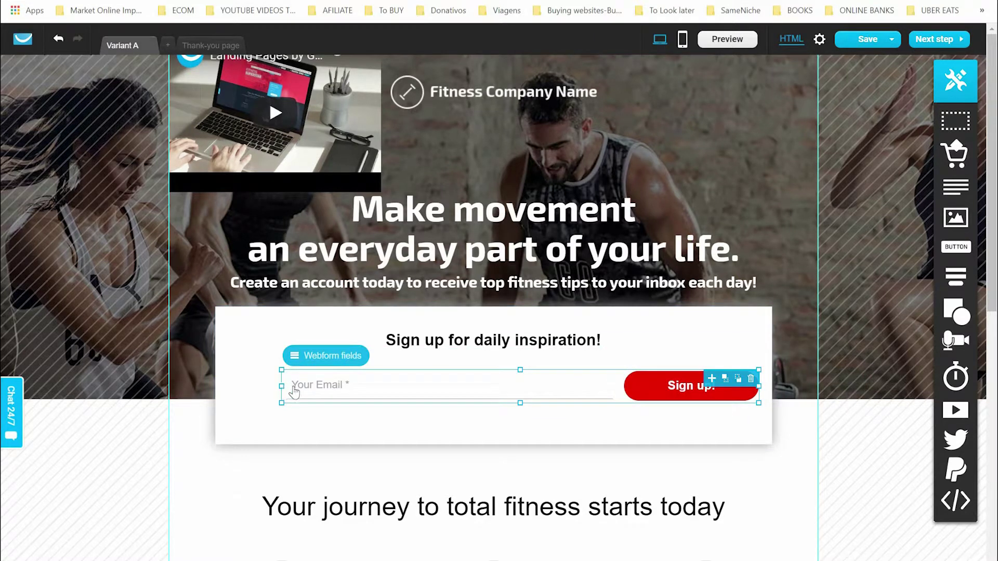
click(399, 393)
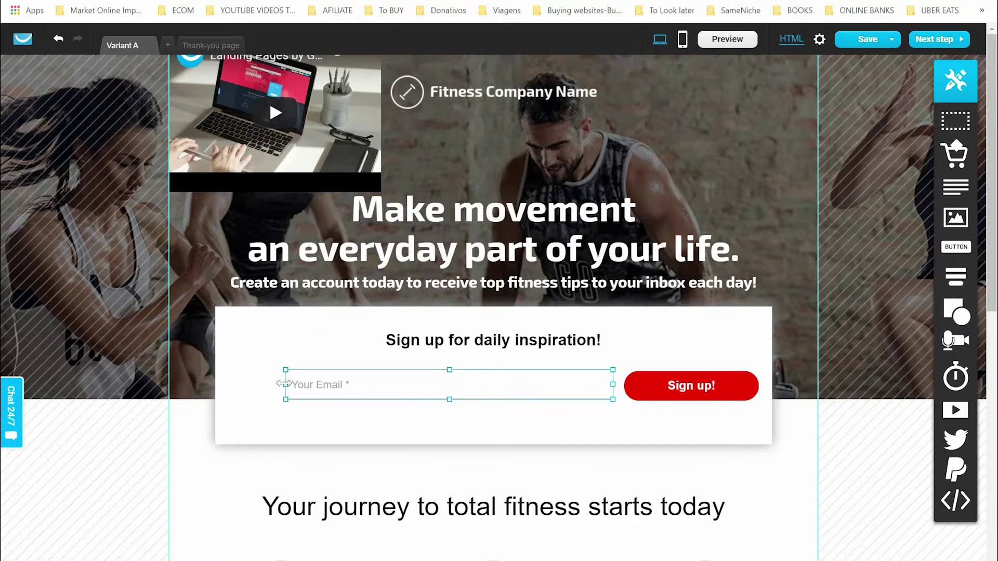
click(466, 345)
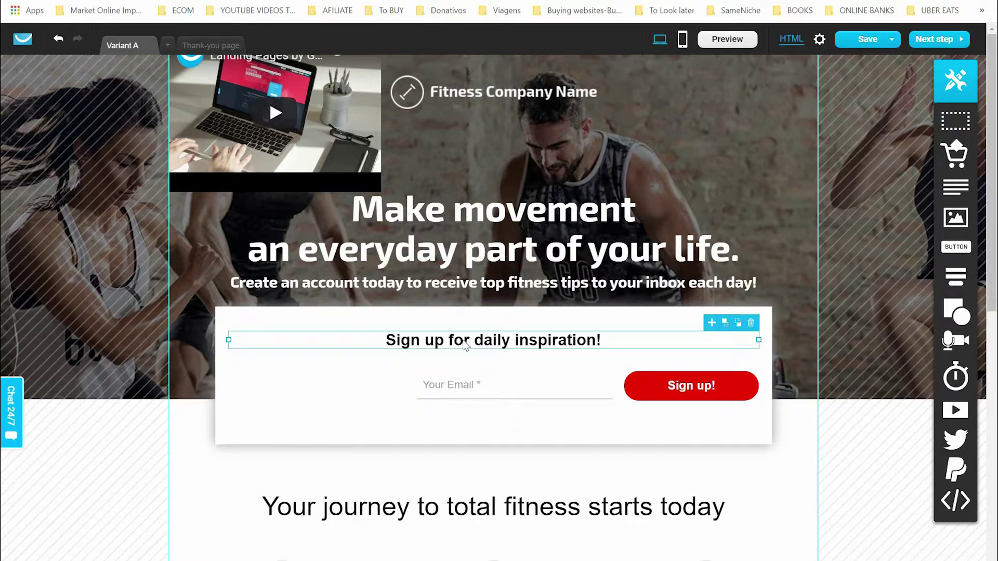
drag(478, 344, 533, 351)
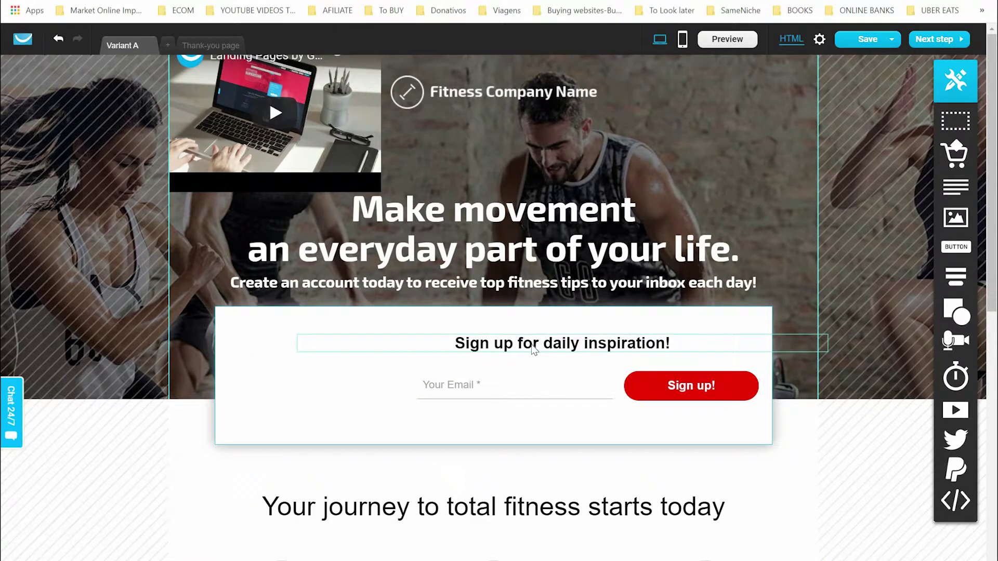
Step: Widen the white sign-up box and align it with the section's right edge, directly beneath the header subheading
click(294, 361)
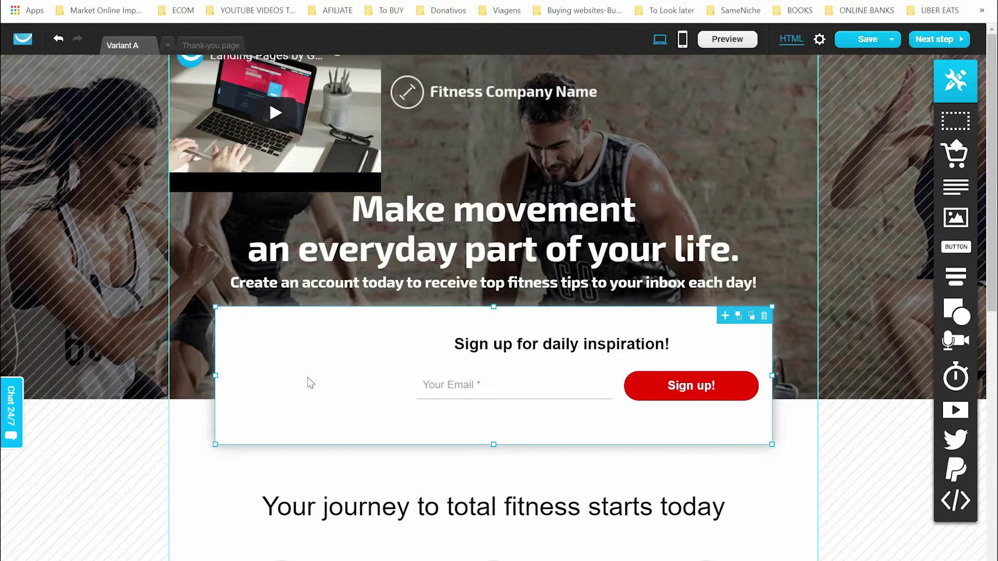
key(ctrl+z)
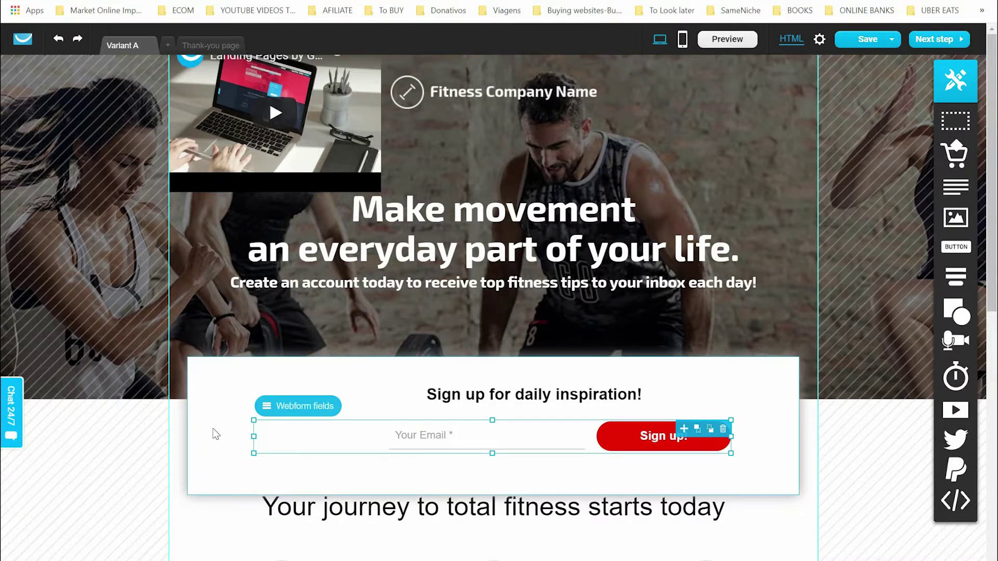
click(216, 435)
key(ctrl+z)
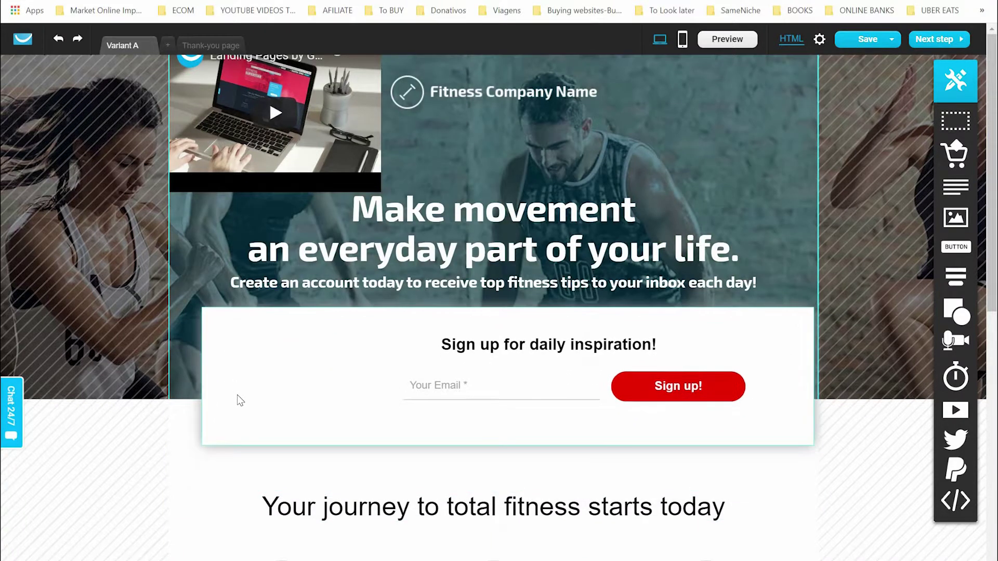
key(ctrl+z)
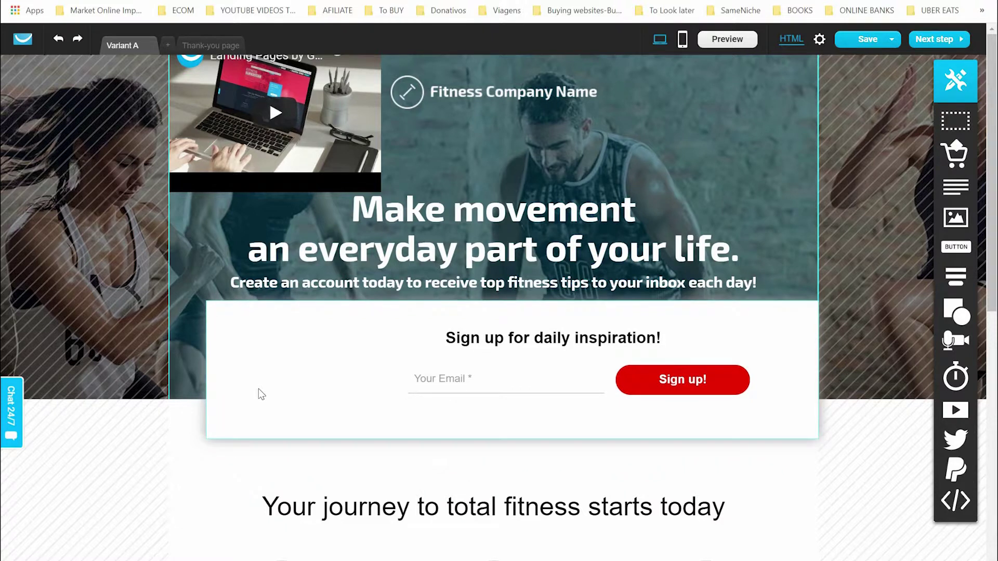
click(281, 309)
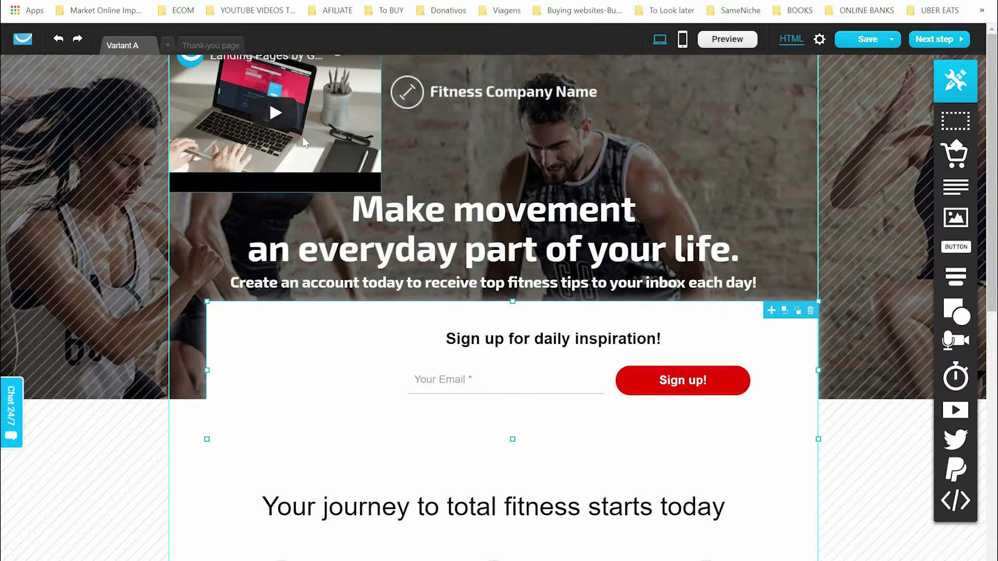
Step: Move the video into the empty space beside the sign-up form and enlarge it slightly in width and height
click(300, 160)
drag(304, 180, 278, 421)
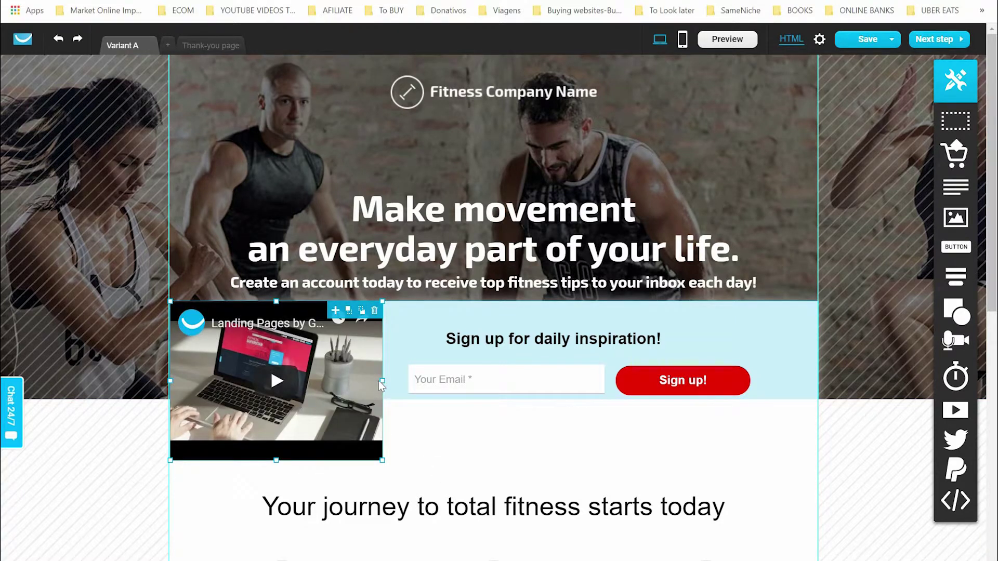
drag(384, 381, 391, 381)
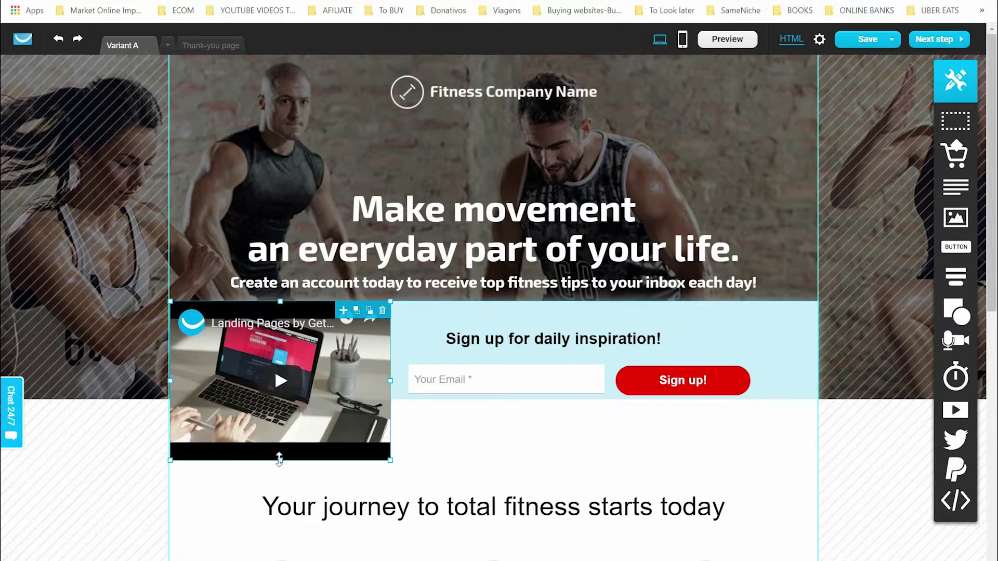
drag(279, 458, 278, 483)
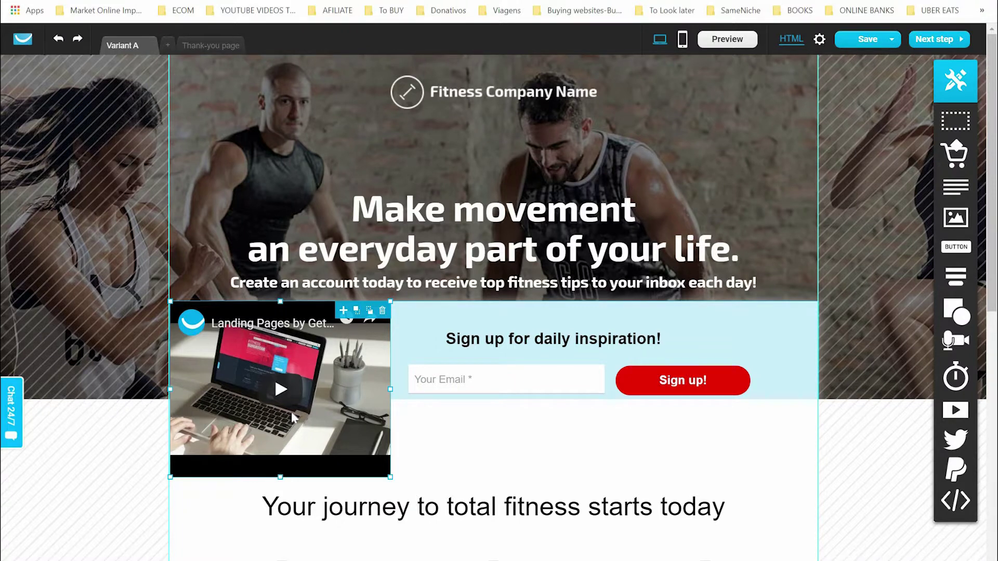
Step: Add a button beneath the sign-up form, above the "Your journey to total fitness starts today" heading
scroll(714, 503, down, 8)
scroll(775, 452, down, 2)
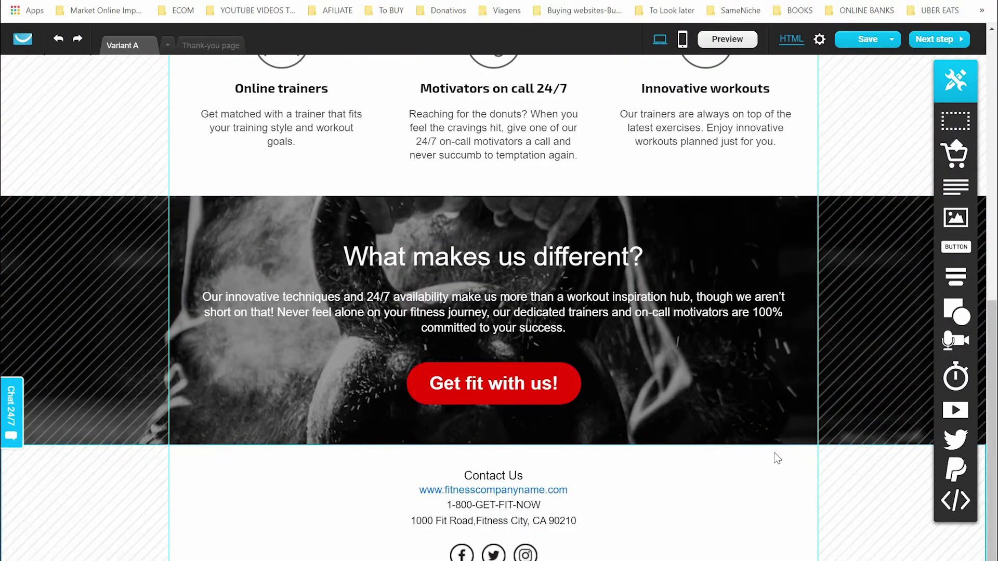
scroll(775, 452, up, 6)
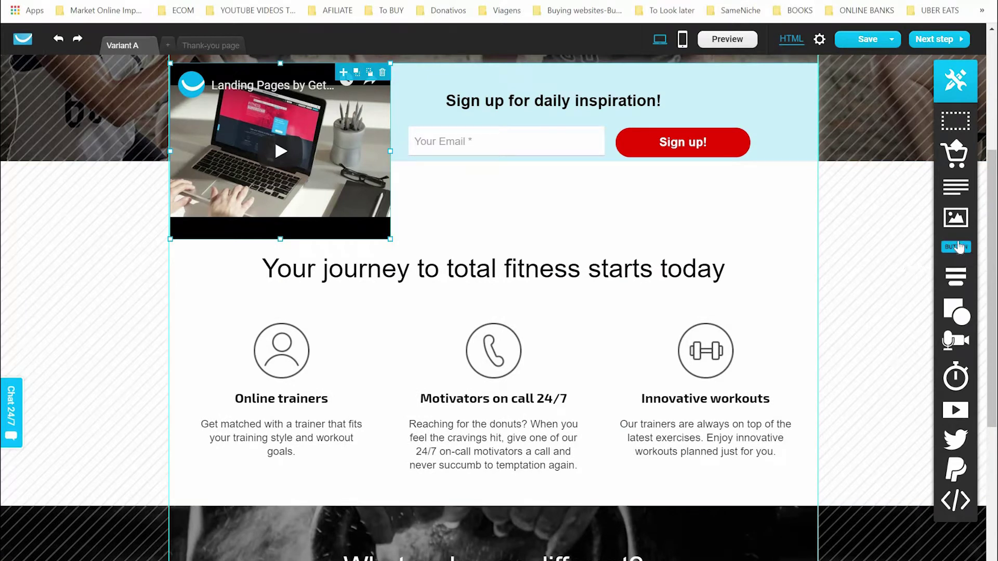
drag(958, 249, 567, 220)
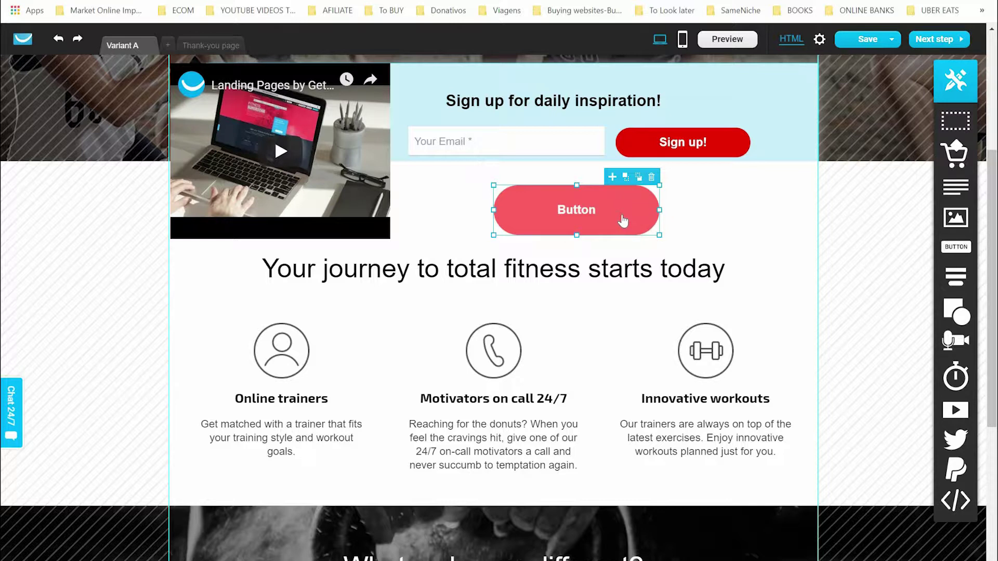
Step: Set the new button's color to solid blue #0C6DE5
double_click(622, 221)
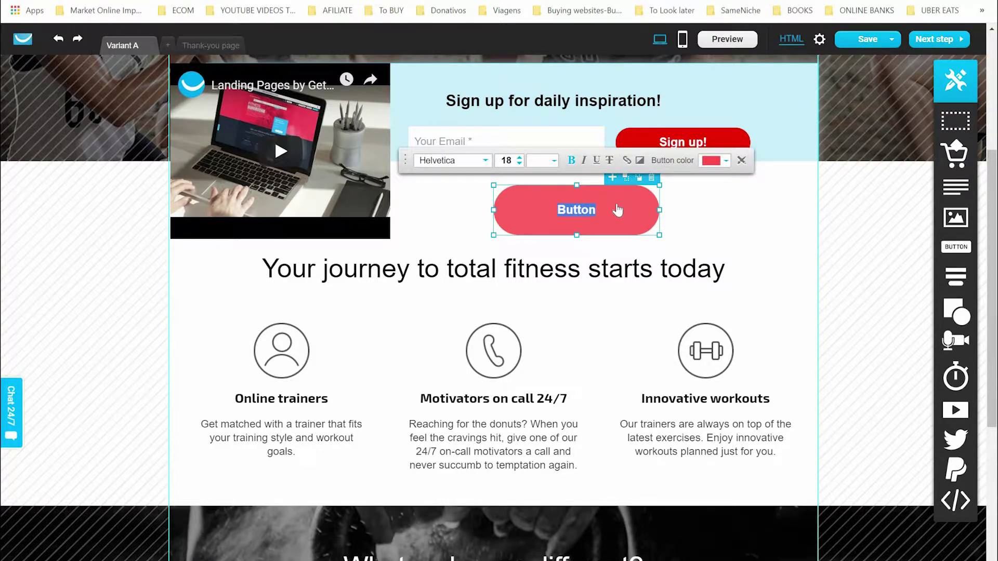
click(722, 166)
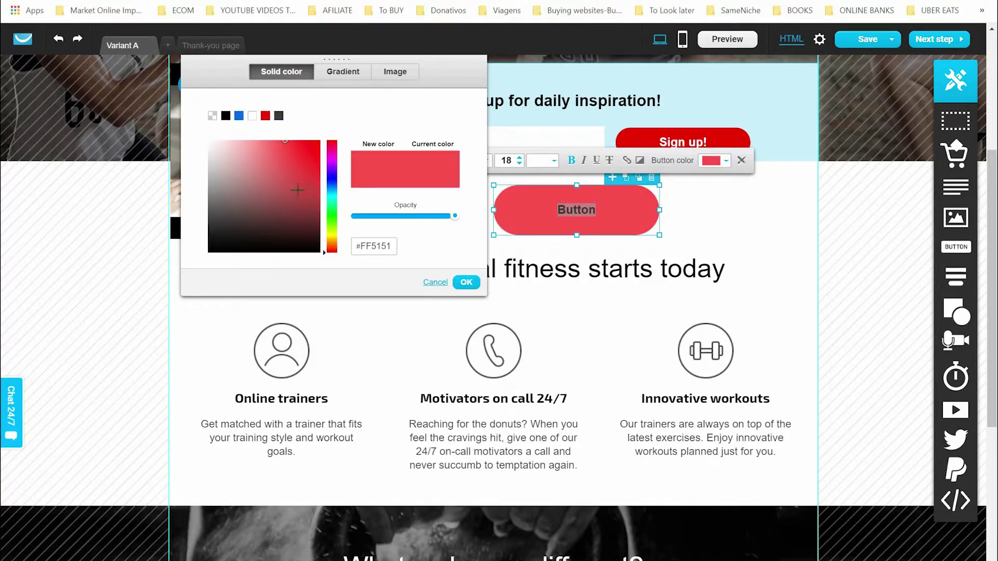
drag(330, 176, 328, 184)
mouse_move(285, 141)
mouse_down()
mouse_move(231, 198)
mouse_move(229, 181)
mouse_up()
drag(273, 225, 255, 164)
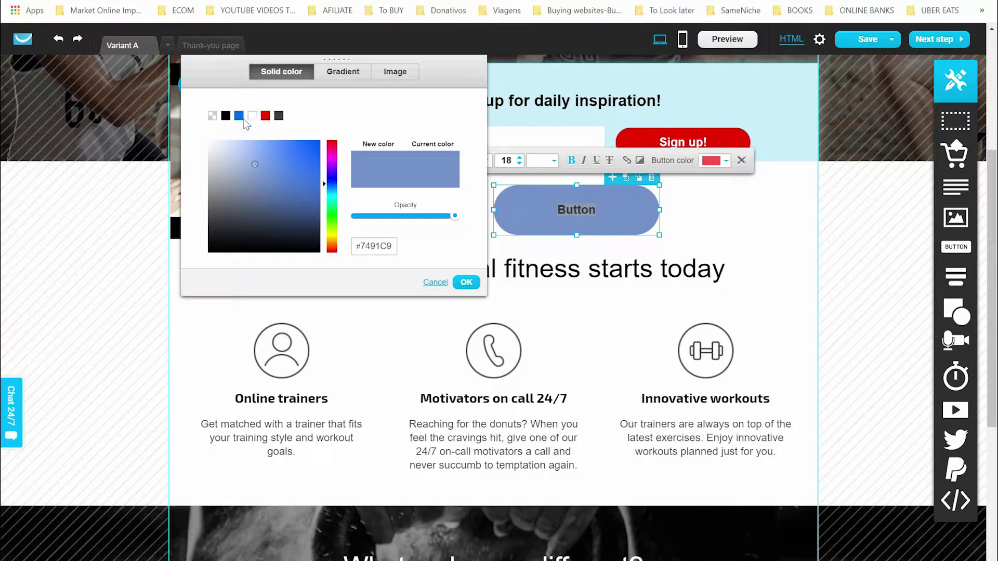
click(238, 117)
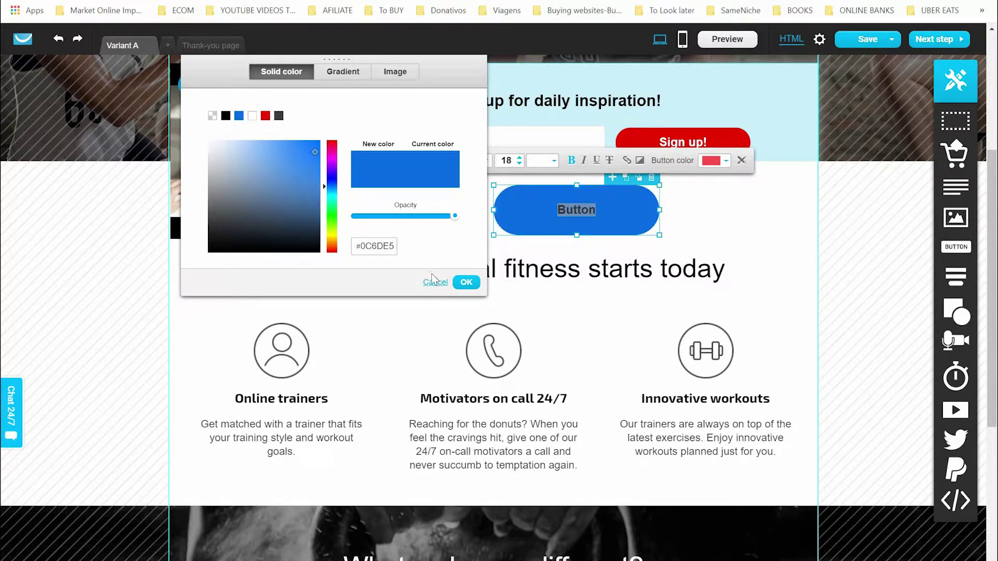
click(465, 283)
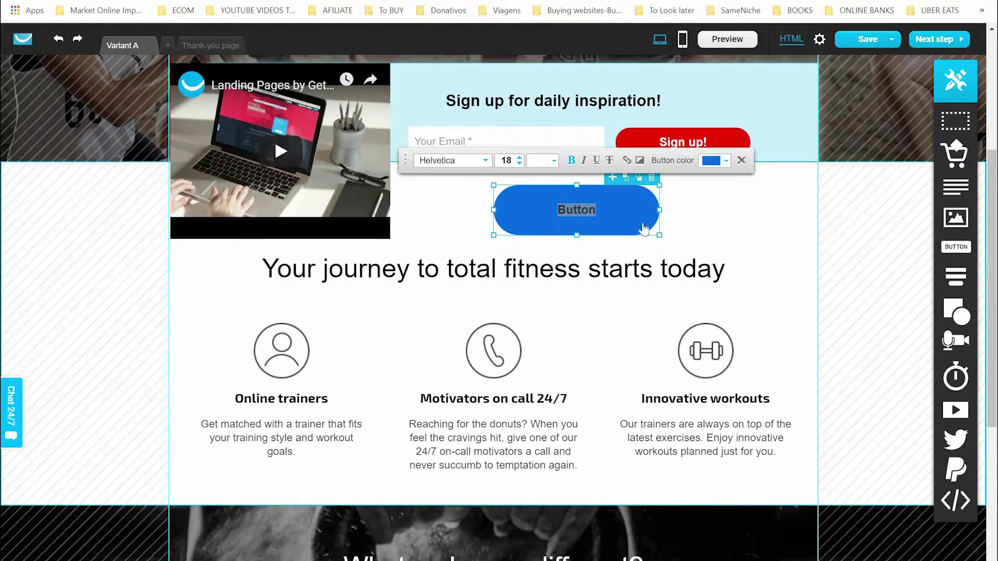
Step: Replace the blue button's label with "Sign up Today!"
click(581, 214)
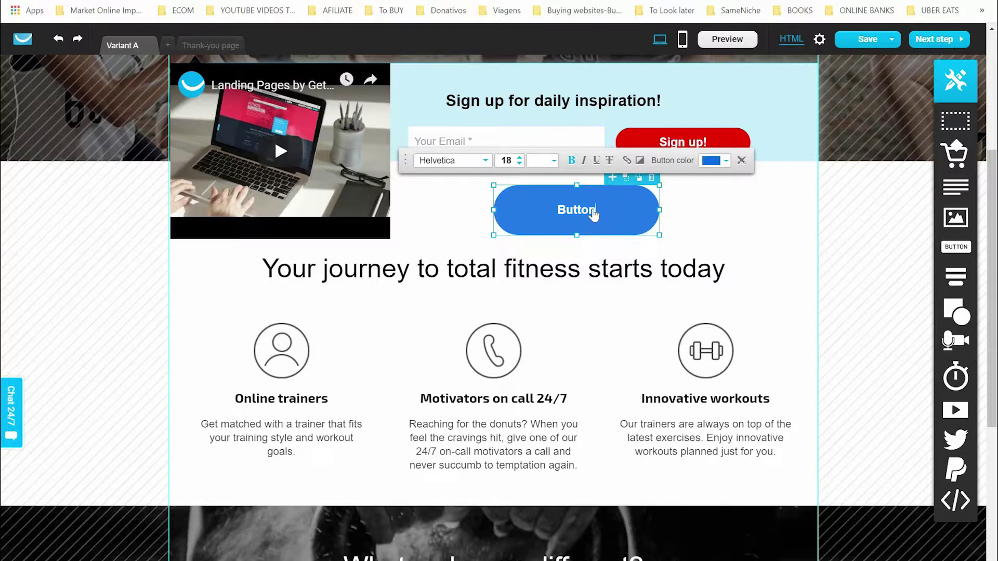
text(s)
drag(512, 219, 570, 208)
key(BackSpace)
text(ign up Today!)
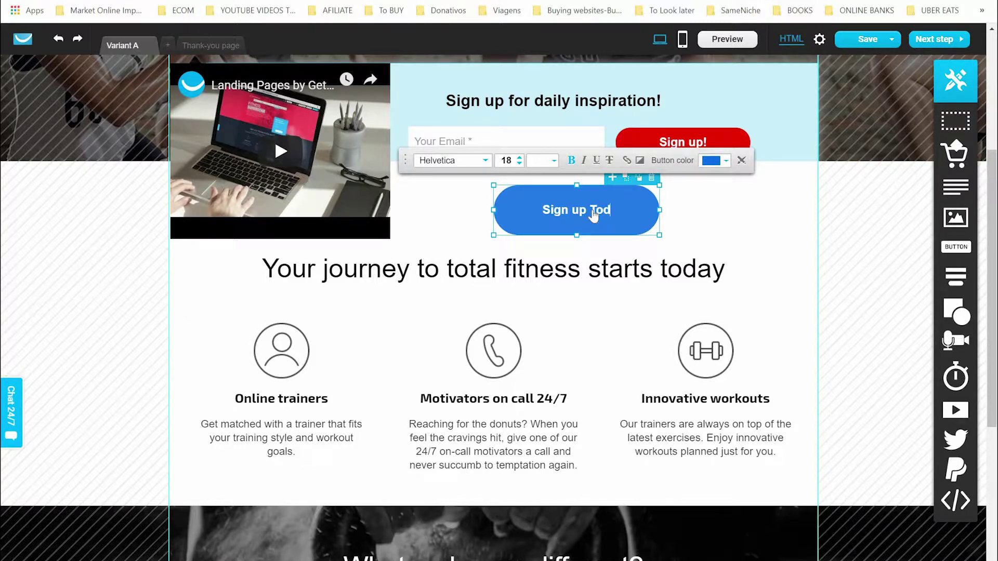
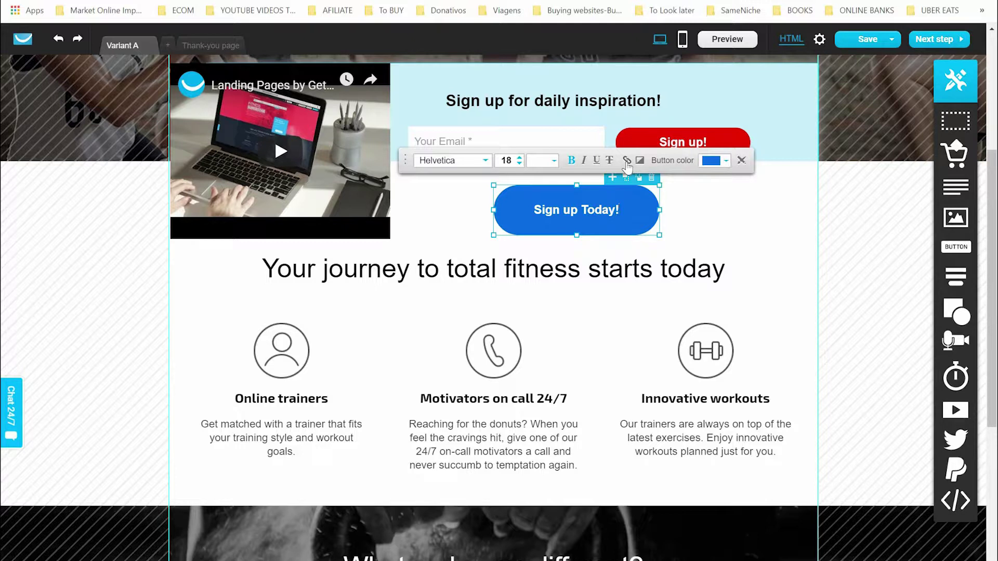
Step: Give the "Sign up Today!" button a web address link with the URL google.com
click(627, 161)
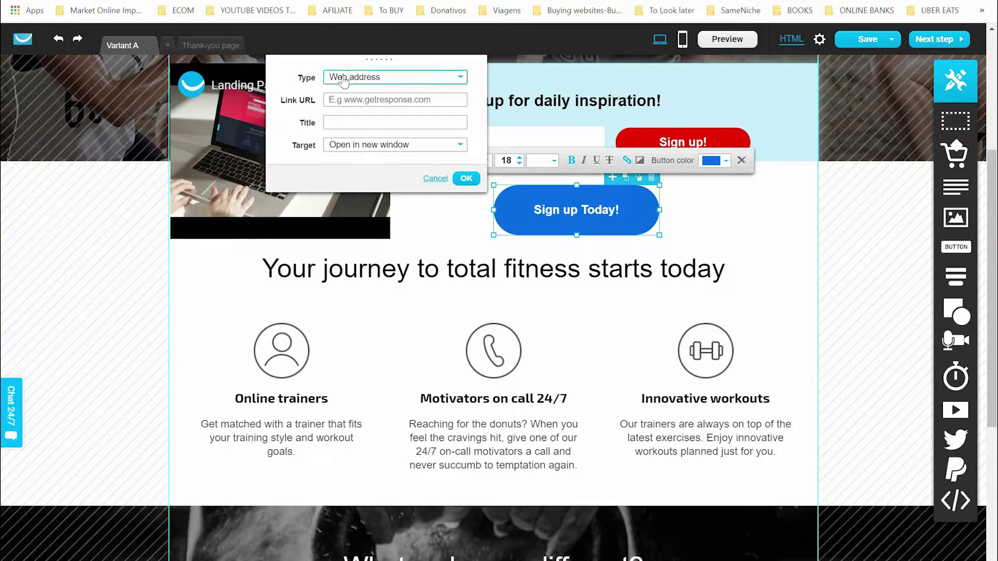
click(351, 101)
text(google.com)
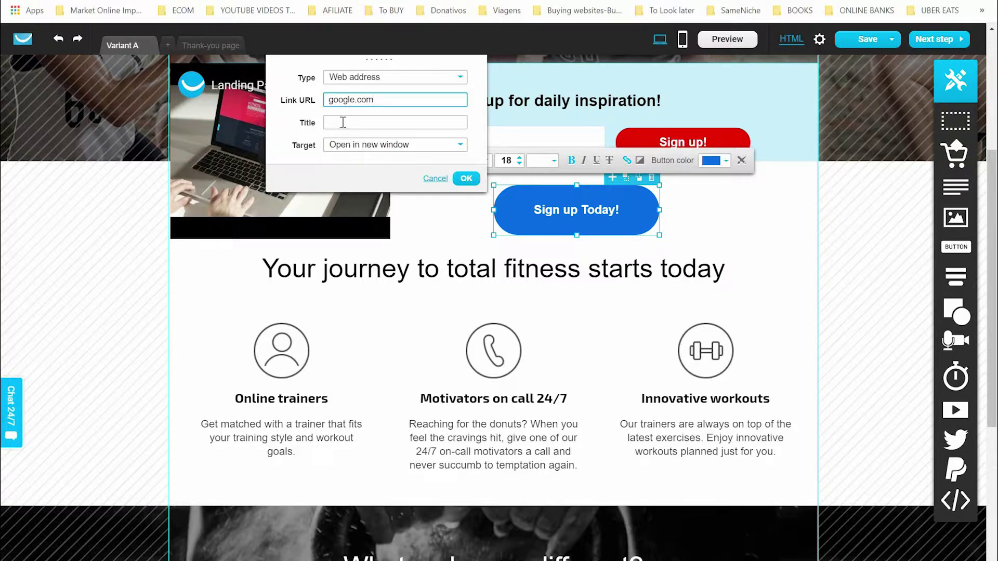
Step: Change the "Sign up Today!" button's link type to Section and target Section 1
click(384, 83)
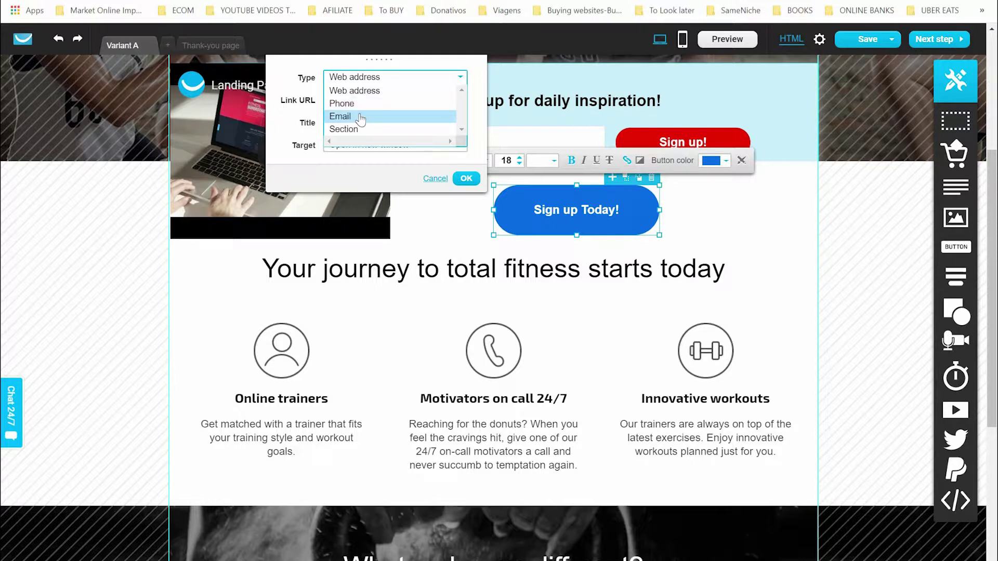
click(356, 130)
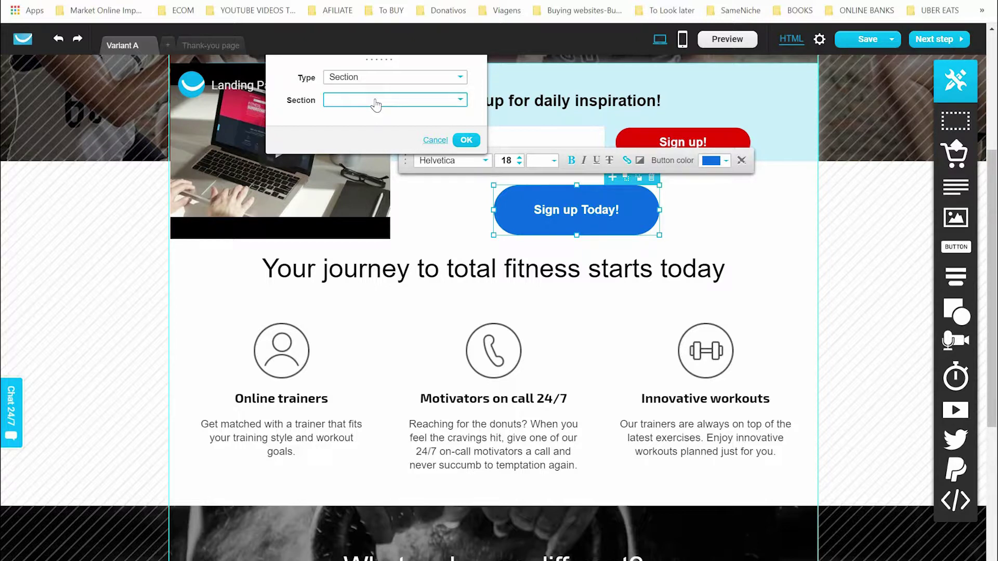
click(377, 105)
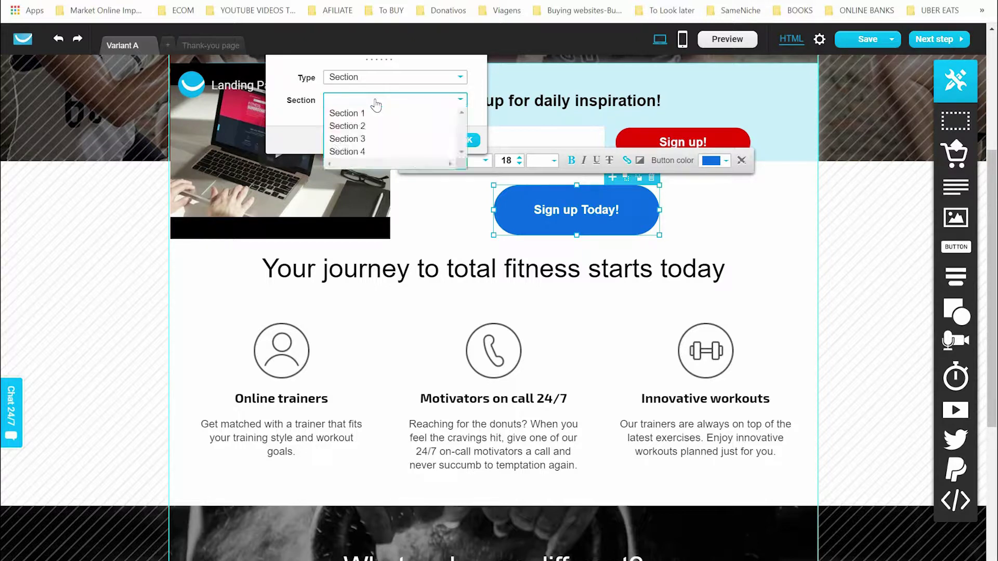
click(355, 116)
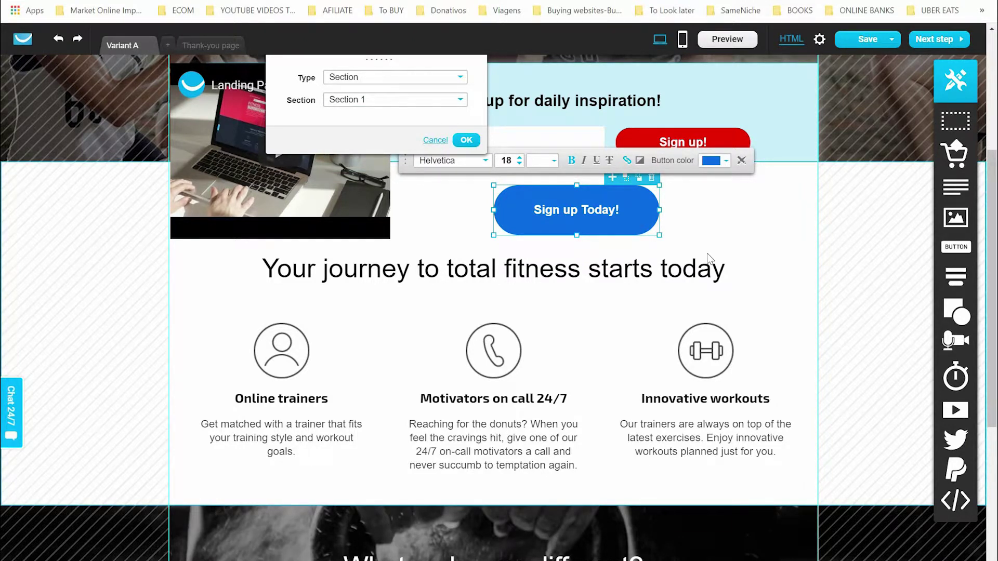
scroll(887, 149, up, 3)
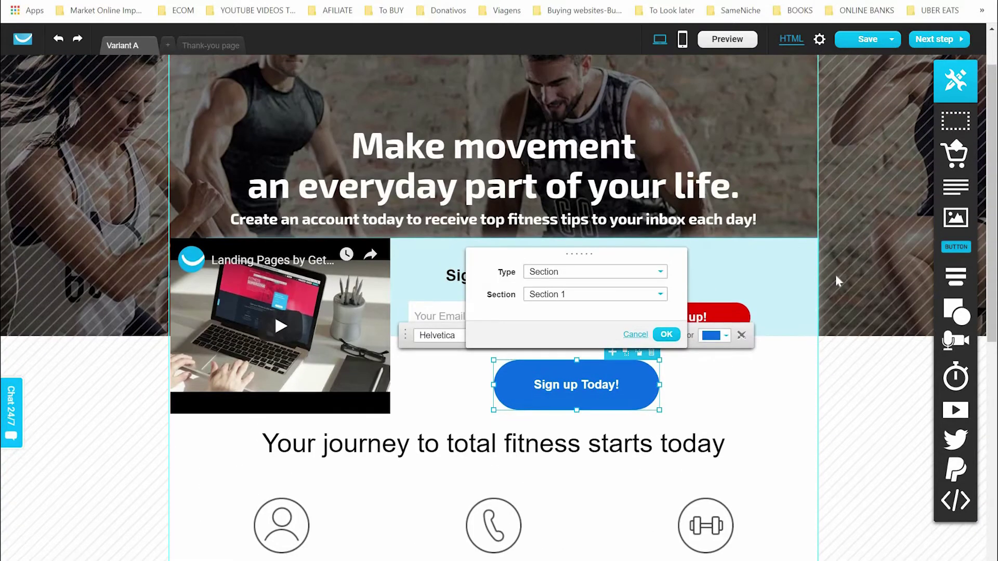
scroll(886, 148, up, 1)
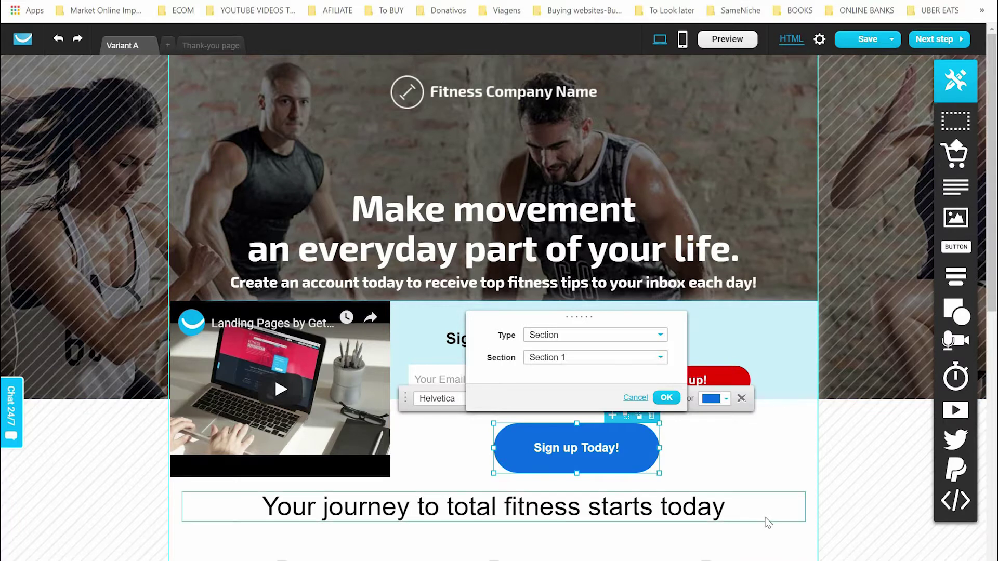
scroll(768, 521, down, 6)
scroll(765, 518, down, 3)
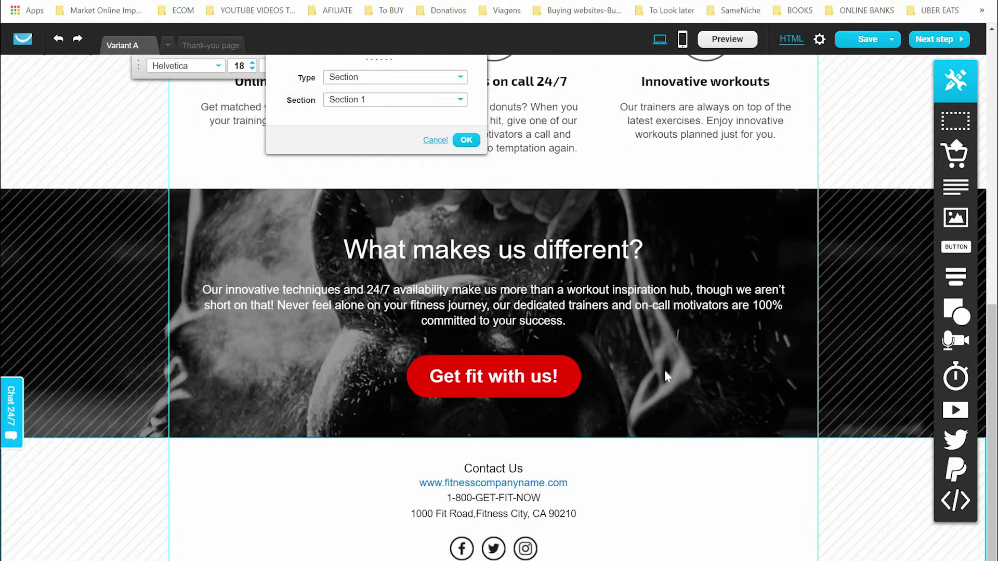
scroll(792, 166, up, 6)
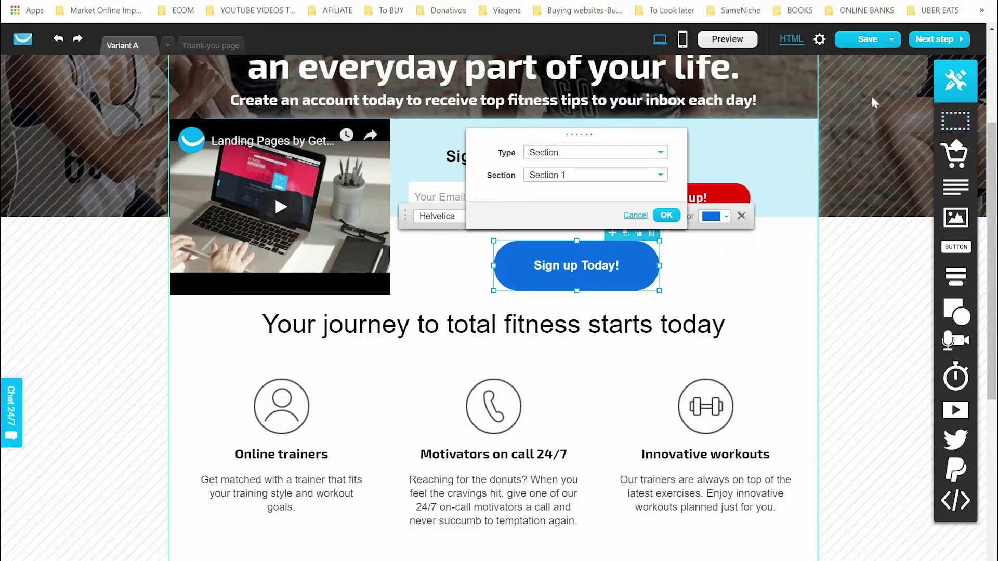
click(663, 222)
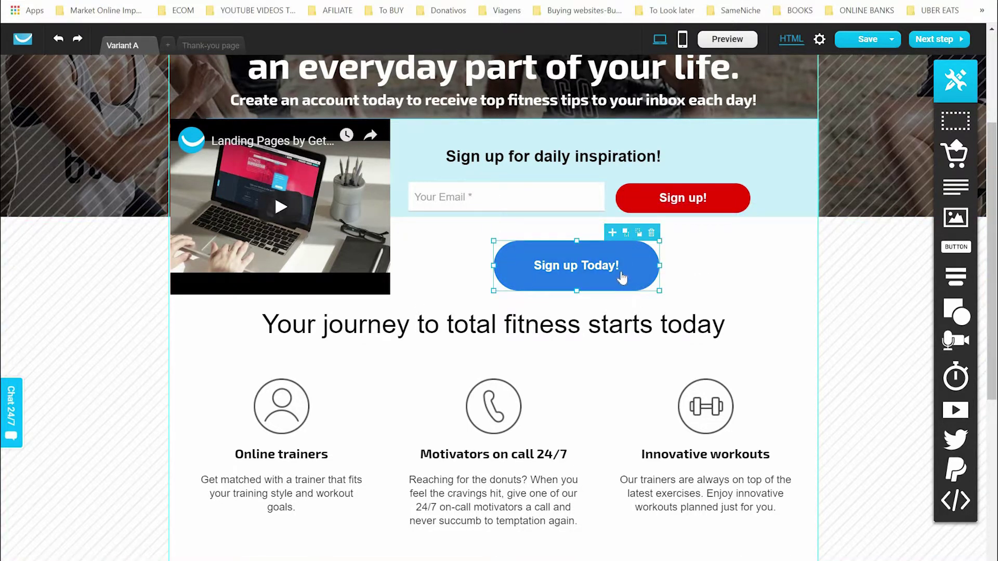
Step: Delete the blue "Sign up Today!" button beneath the sign-up form
key(Delete)
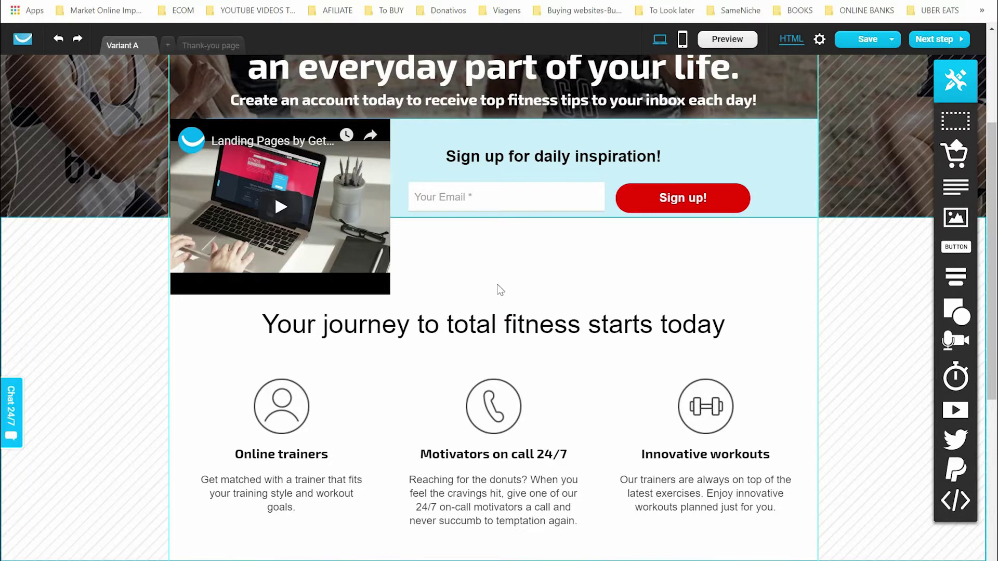
Step: Switch to the mobile version of the page and examine its layout from the header down to the "Get fit with us!" button
scroll(497, 290, down, 3)
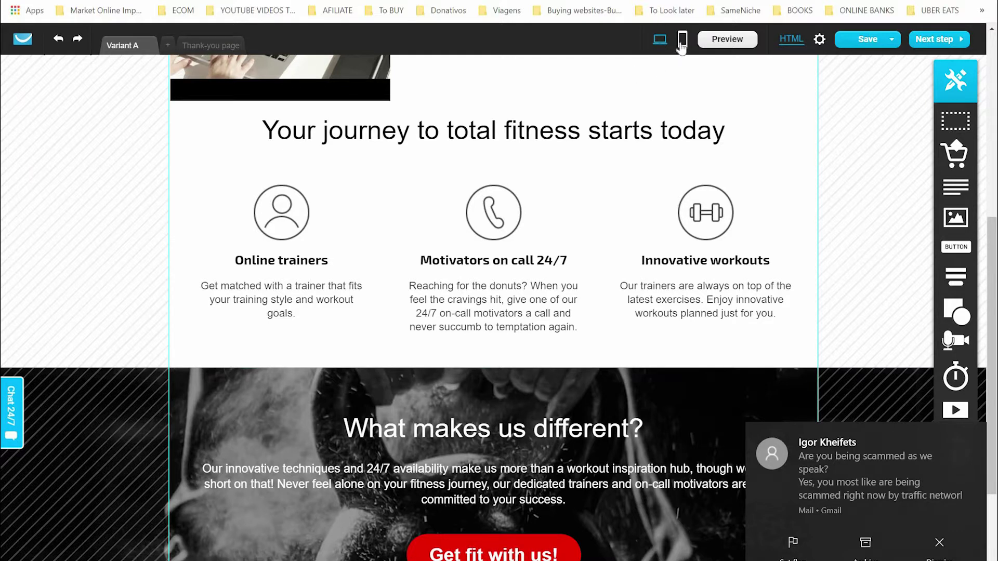
click(682, 42)
click(497, 374)
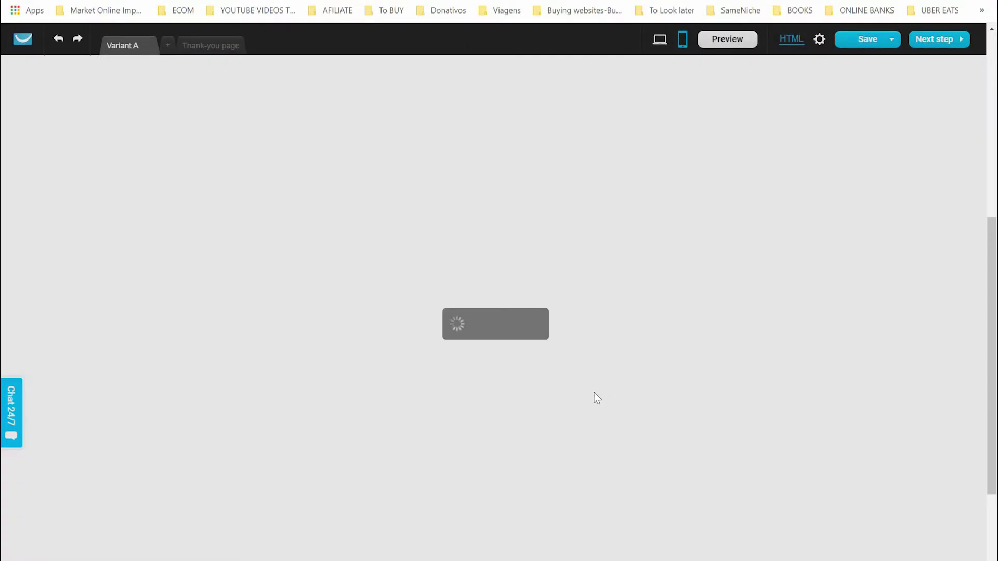
scroll(546, 329, up, 5)
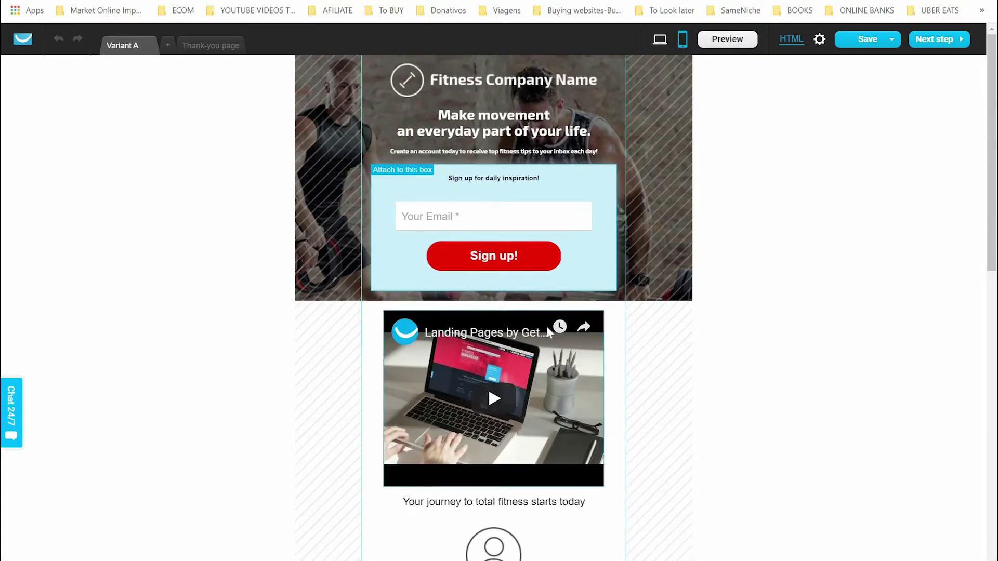
scroll(548, 332, down, 2)
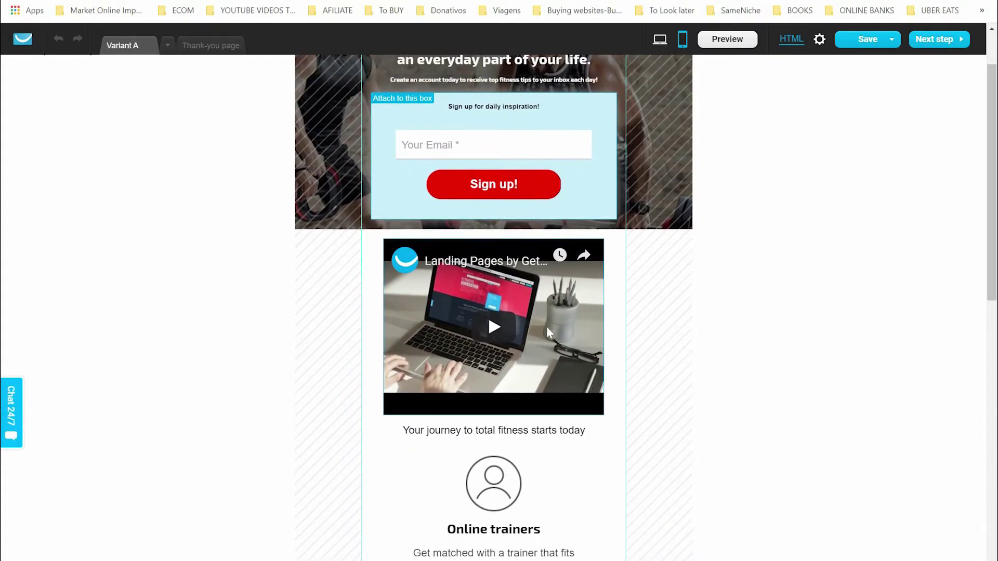
scroll(547, 326, up, 2)
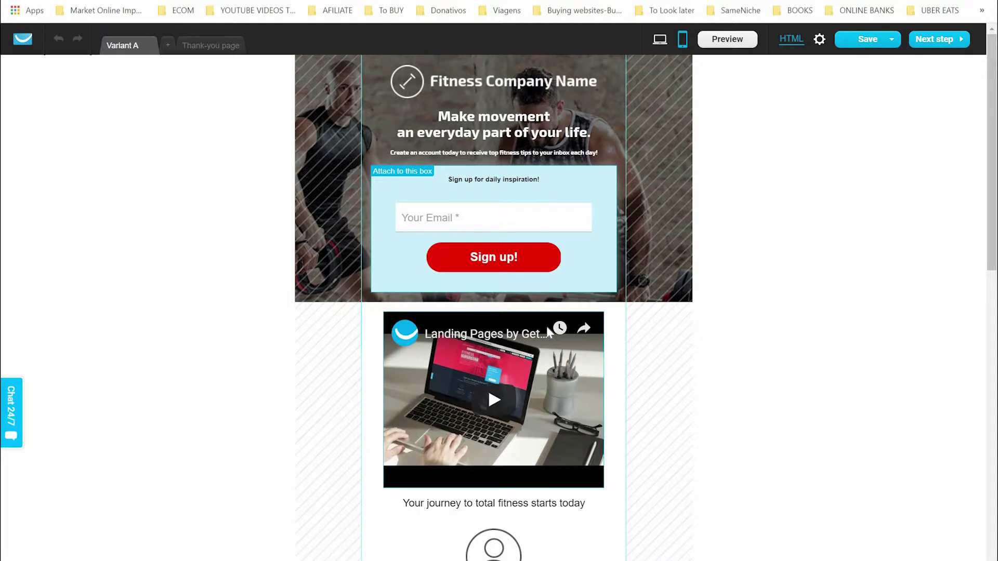
scroll(548, 332, down, 7)
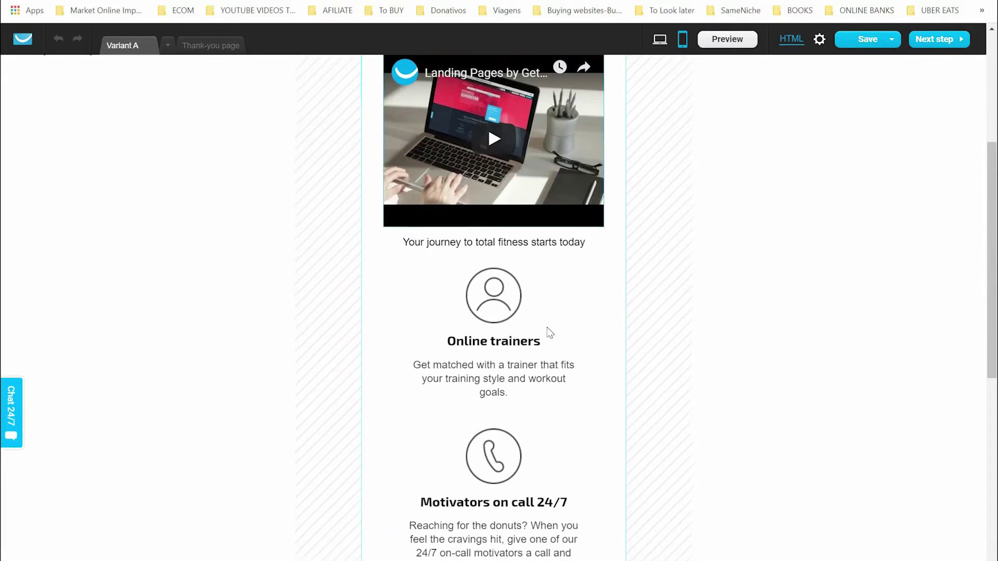
scroll(567, 445, down, 5)
scroll(567, 444, down, 4)
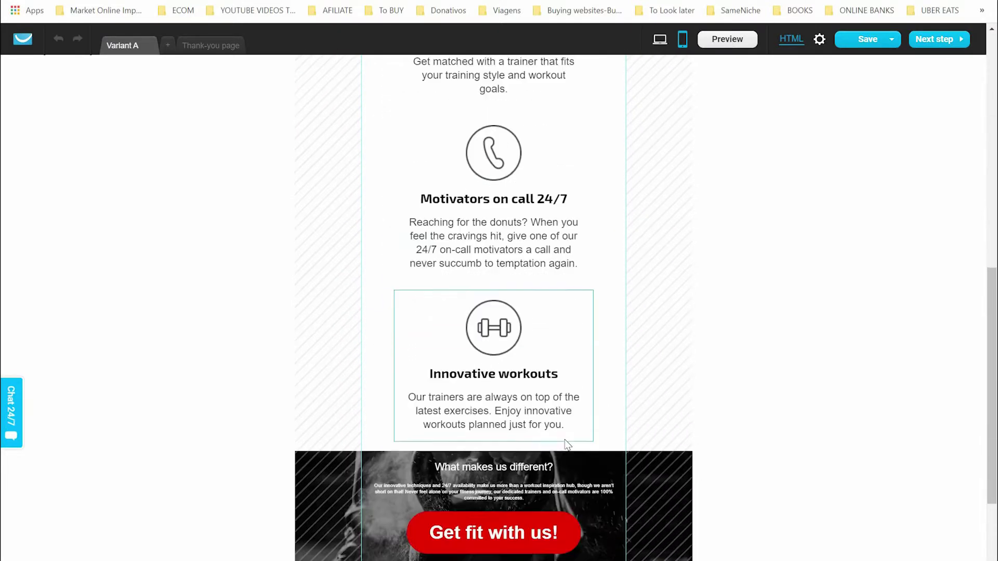
Step: Hide the "Online trainers", "Motivators on call 24/7" and "Innovative workouts" blocks in the mobile version
scroll(565, 444, up, 10)
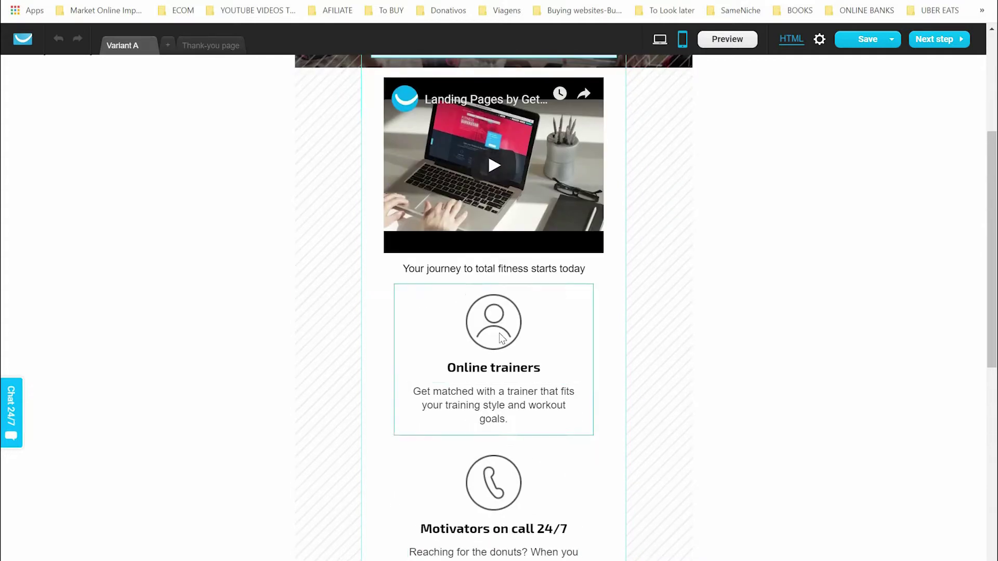
click(587, 372)
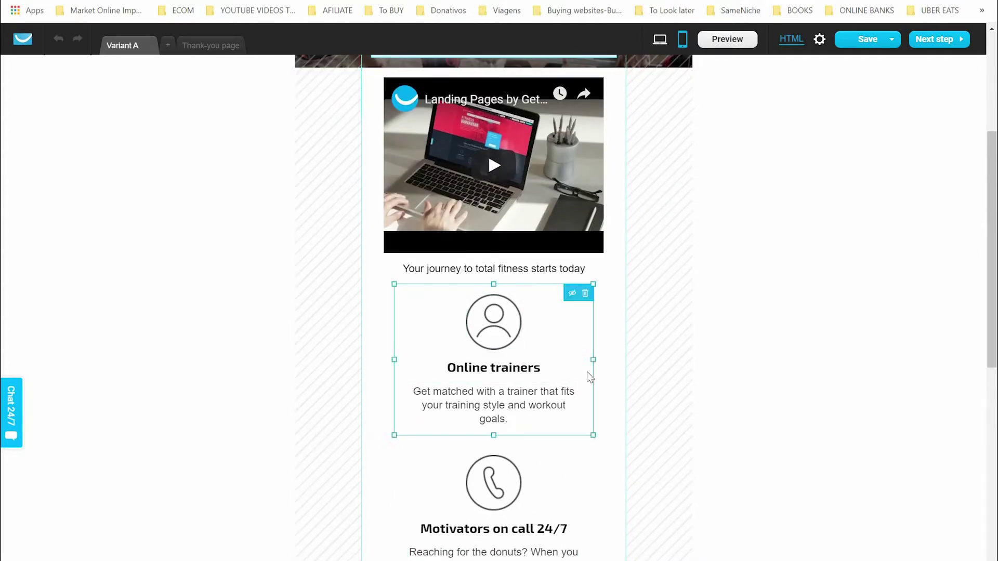
click(573, 295)
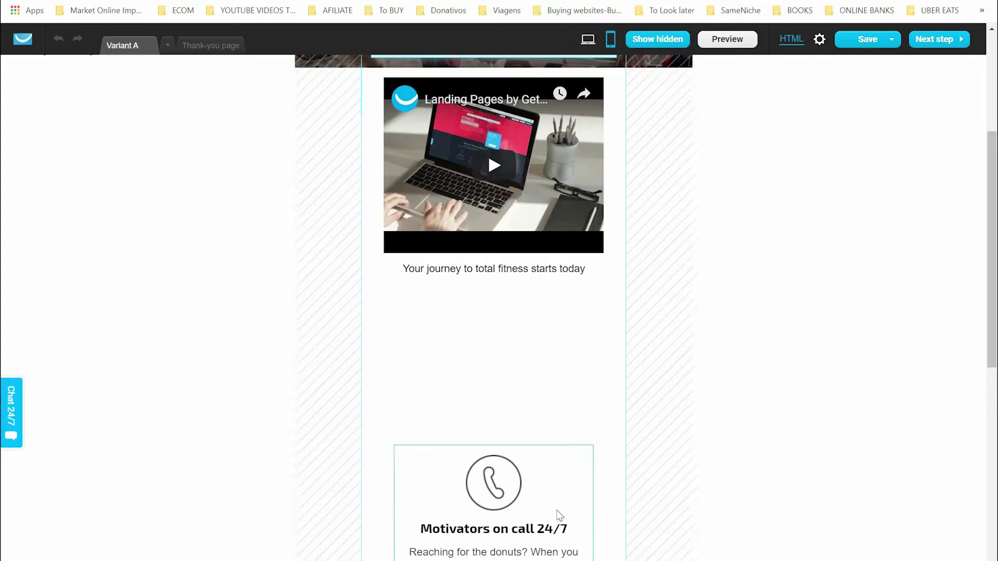
scroll(574, 483, down, 2)
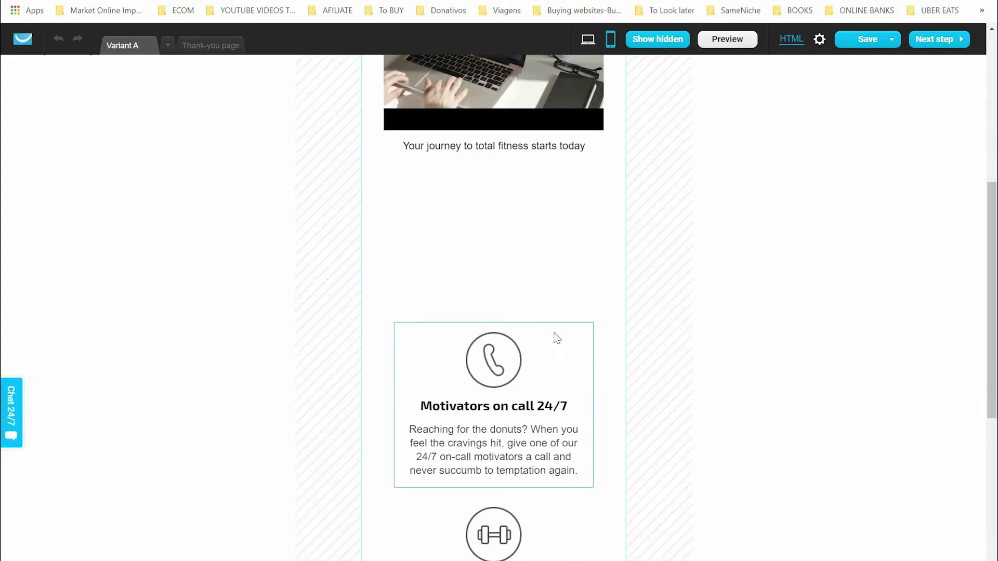
click(568, 401)
click(582, 348)
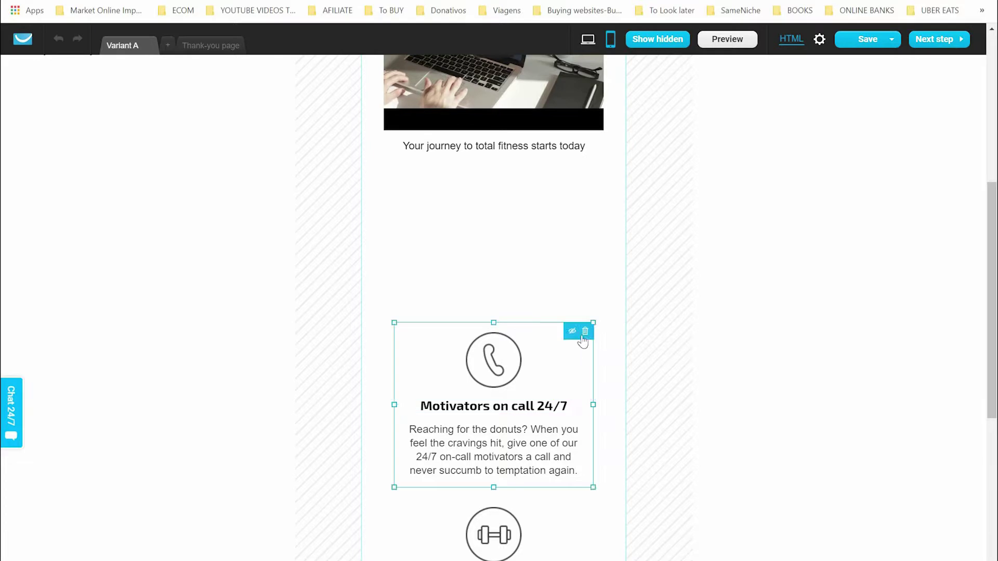
click(572, 332)
scroll(598, 442, down, 3)
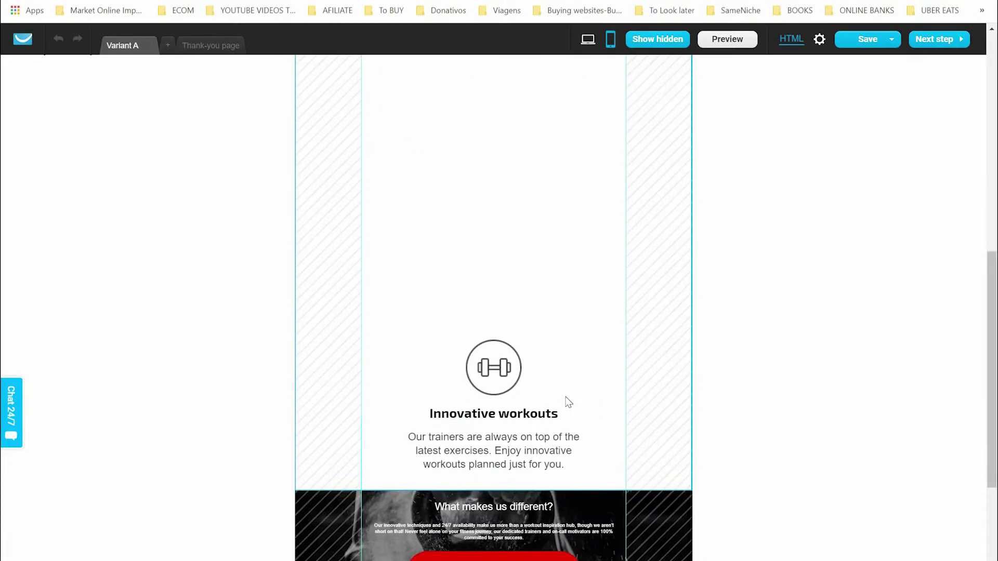
click(577, 359)
click(572, 338)
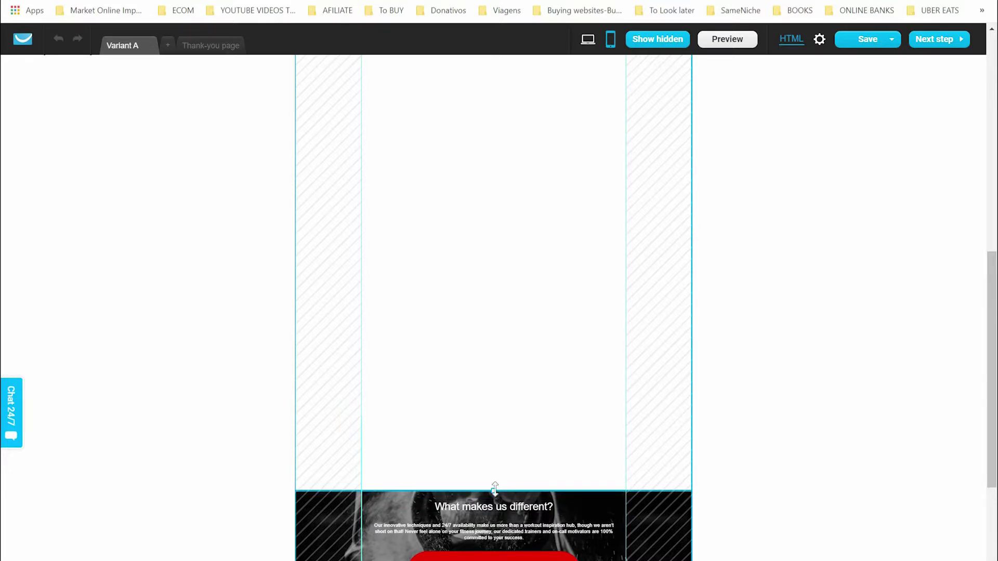
Step: Shorten the emptied white section so it ends just below the "Your journey to total fitness starts today" heading
drag(492, 490, 463, 174)
scroll(464, 173, up, 5)
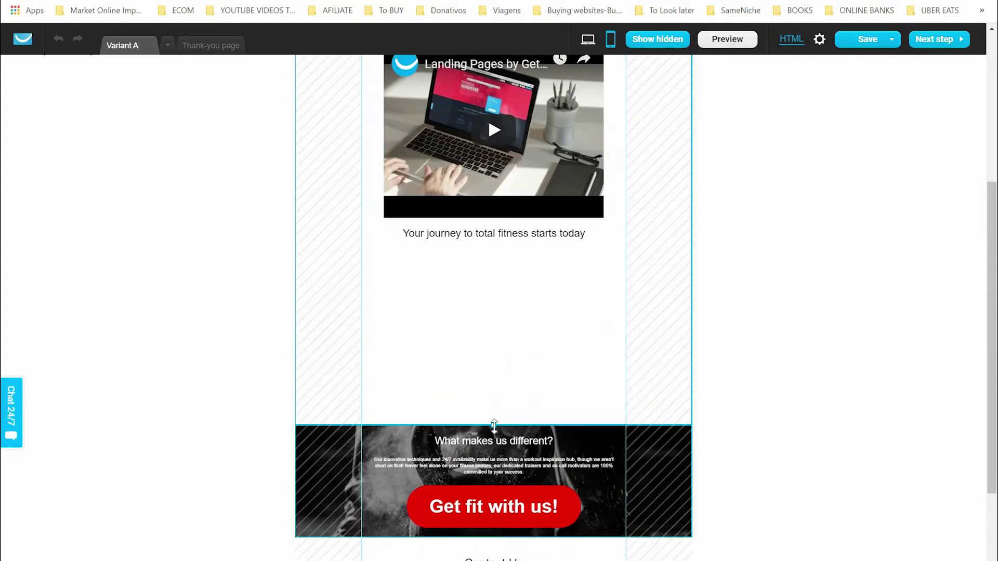
drag(493, 422, 482, 262)
scroll(670, 429, up, 5)
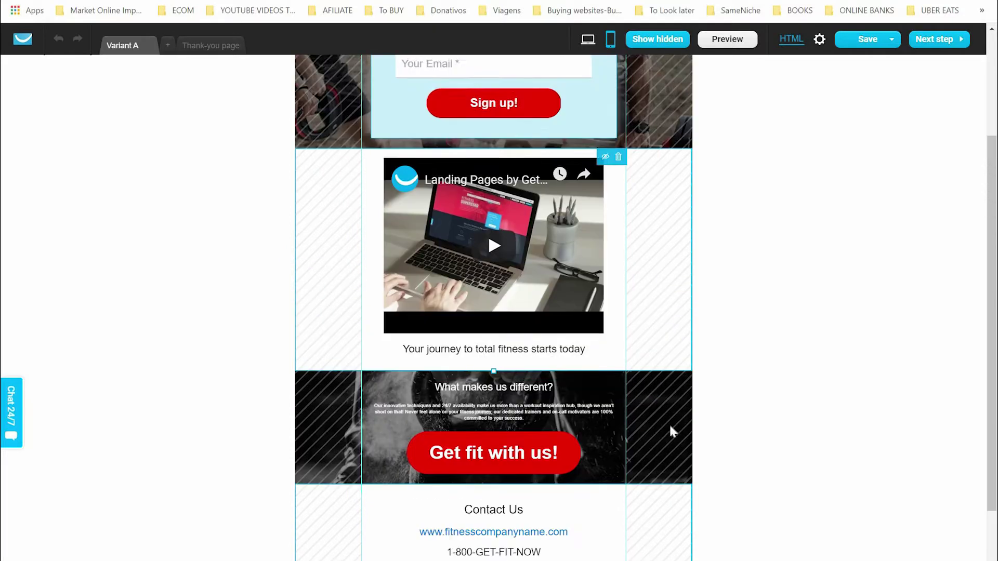
scroll(673, 431, down, 5)
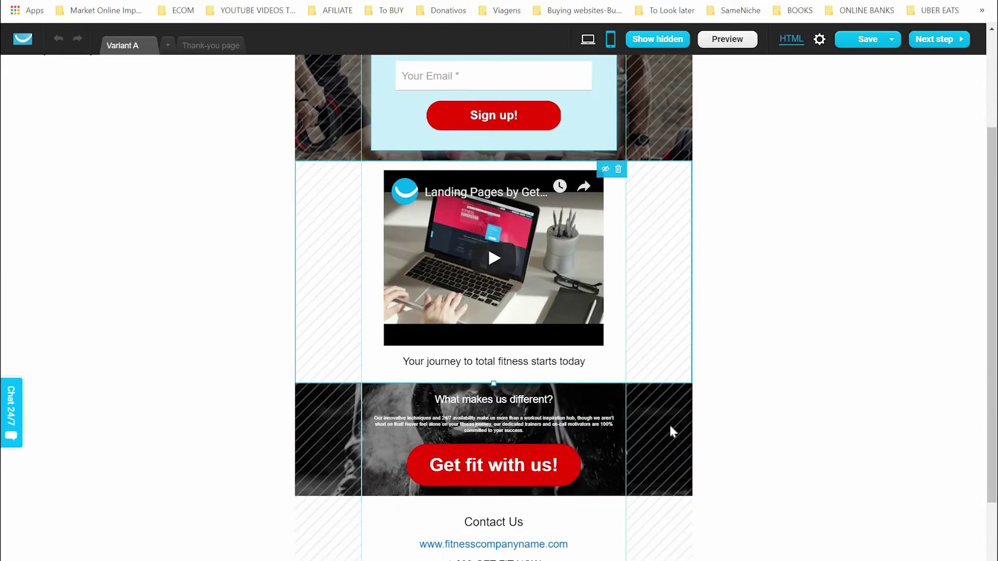
scroll(674, 432, up, 5)
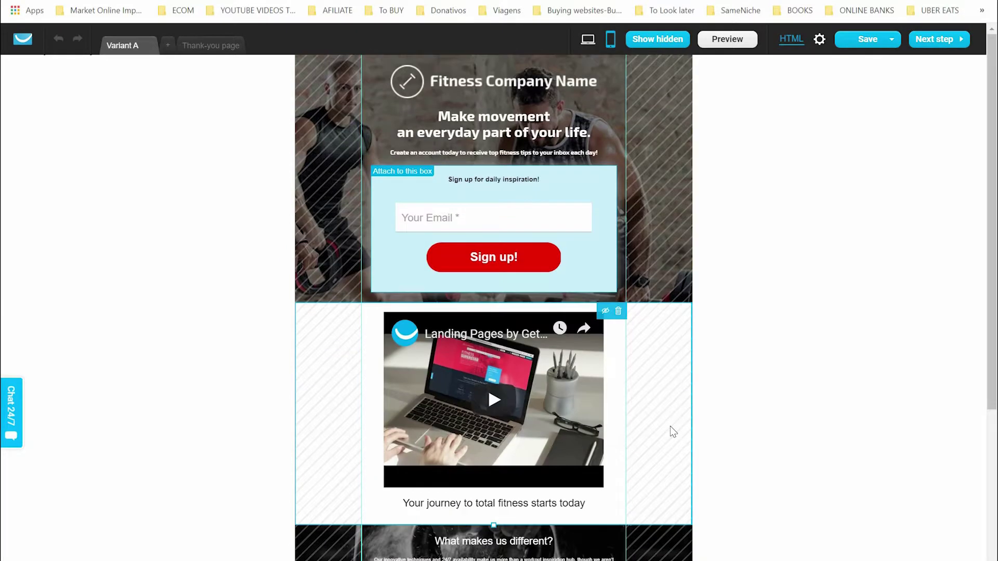
scroll(673, 431, down, 1)
scroll(624, 415, up, 1)
Step: Move the video up into the header section and the sign-up box down above the "Your journey to total fitness starts today" heading
drag(464, 401, 544, 247)
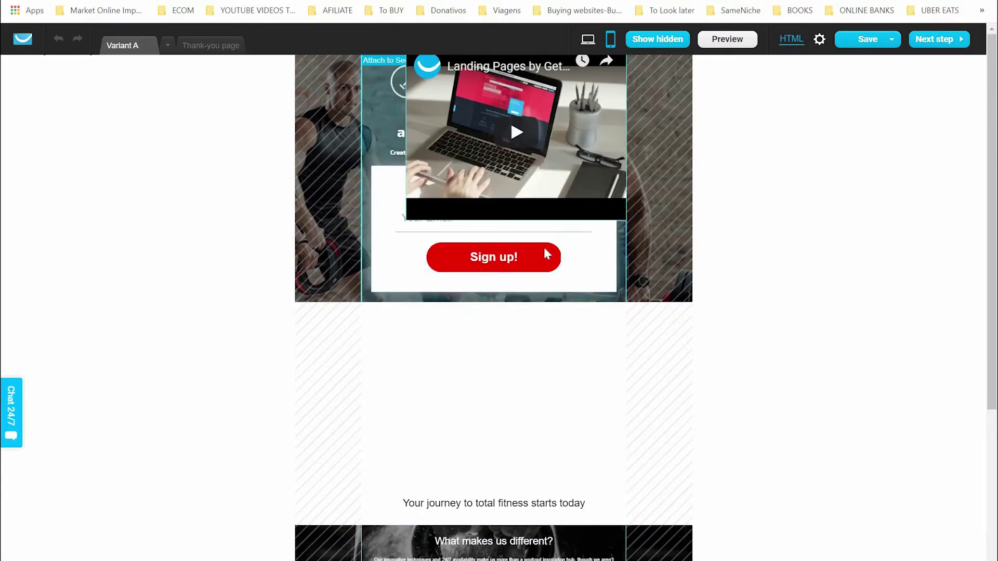
click(589, 267)
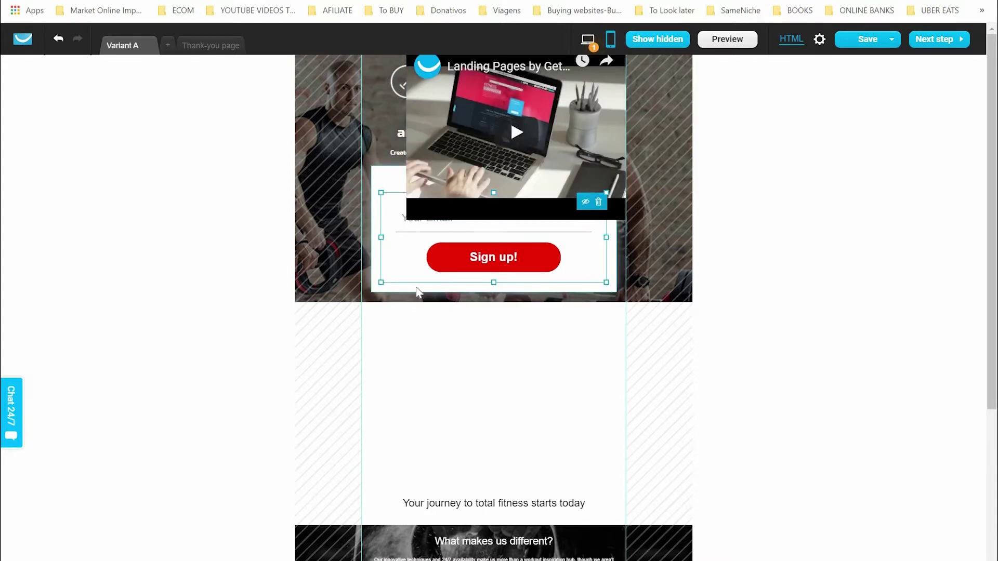
drag(385, 195, 408, 280)
click(385, 220)
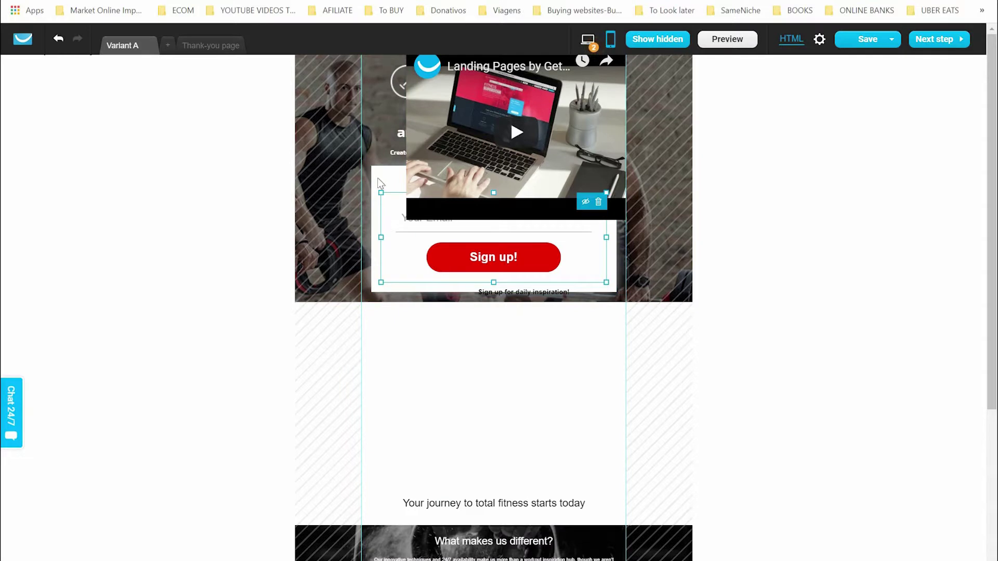
drag(382, 183, 408, 341)
Step: Reposition the video just beneath the "Create an account today" line, between the header text and the sign-up box
click(431, 159)
drag(431, 157, 419, 245)
click(526, 277)
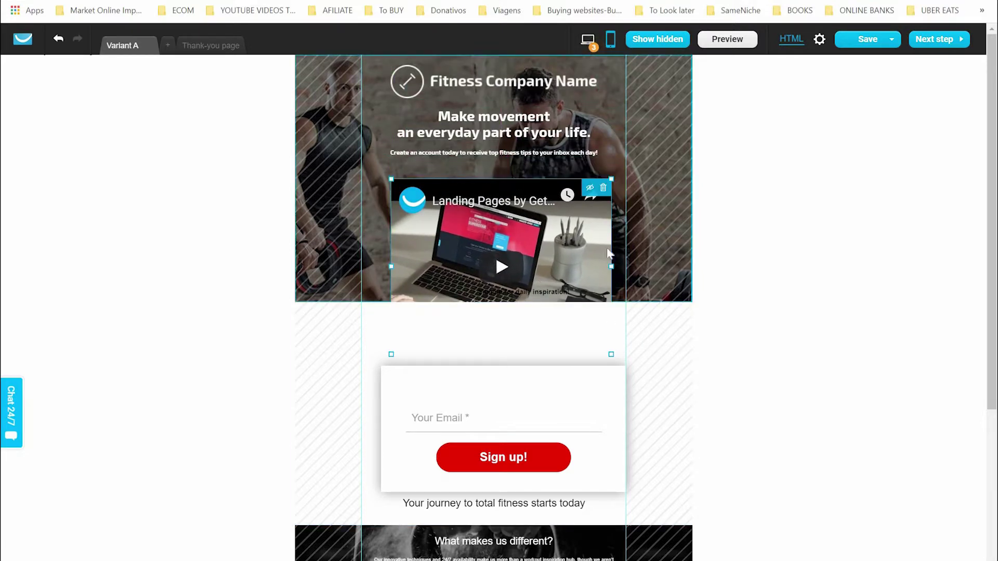
mouse_move(509, 202)
mouse_down()
mouse_move(507, 222)
mouse_move(515, 208)
mouse_up()
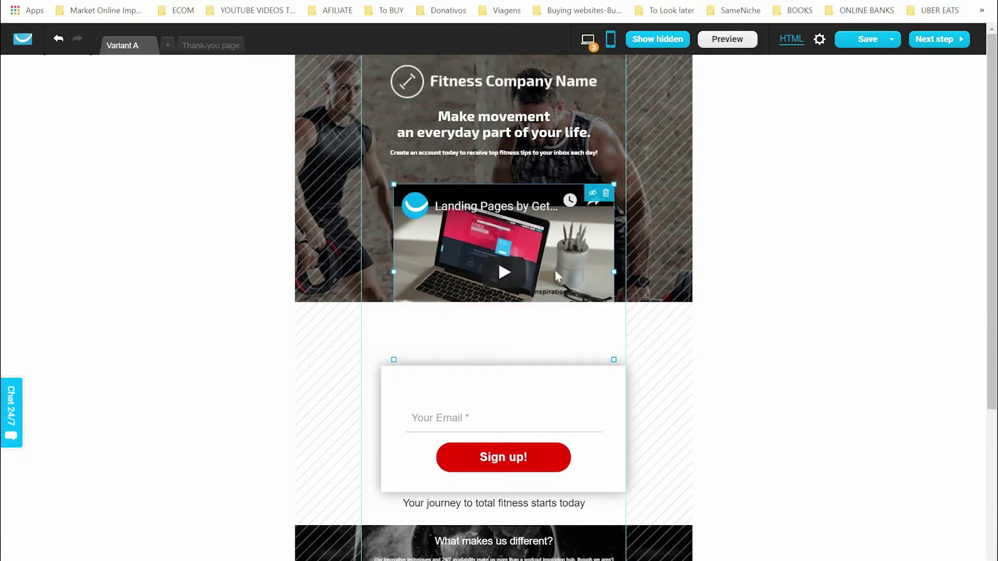
click(651, 347)
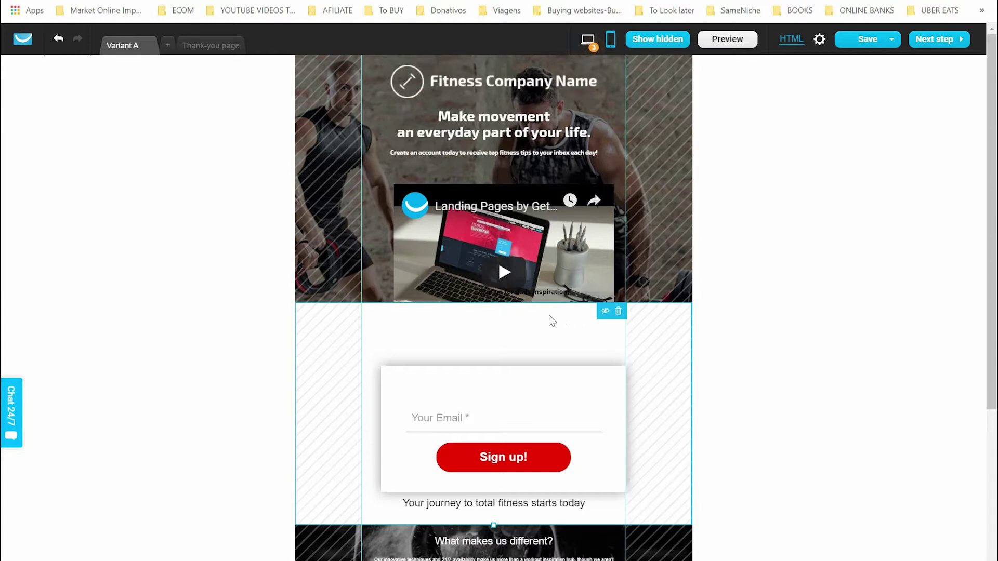
click(529, 266)
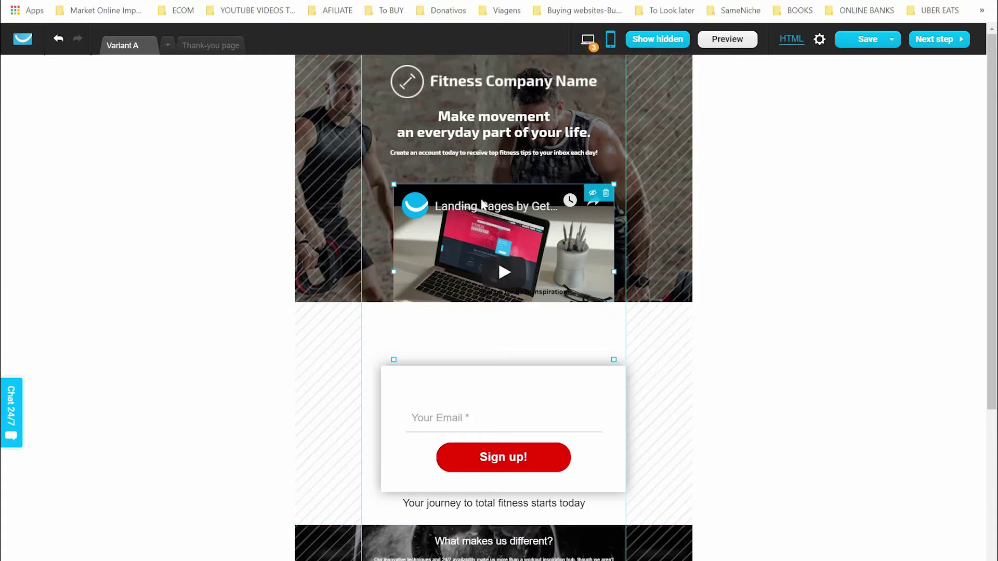
Step: Move the video up against the "Create an account today" line and shift the company name and the headline slightly higher
drag(480, 200, 480, 172)
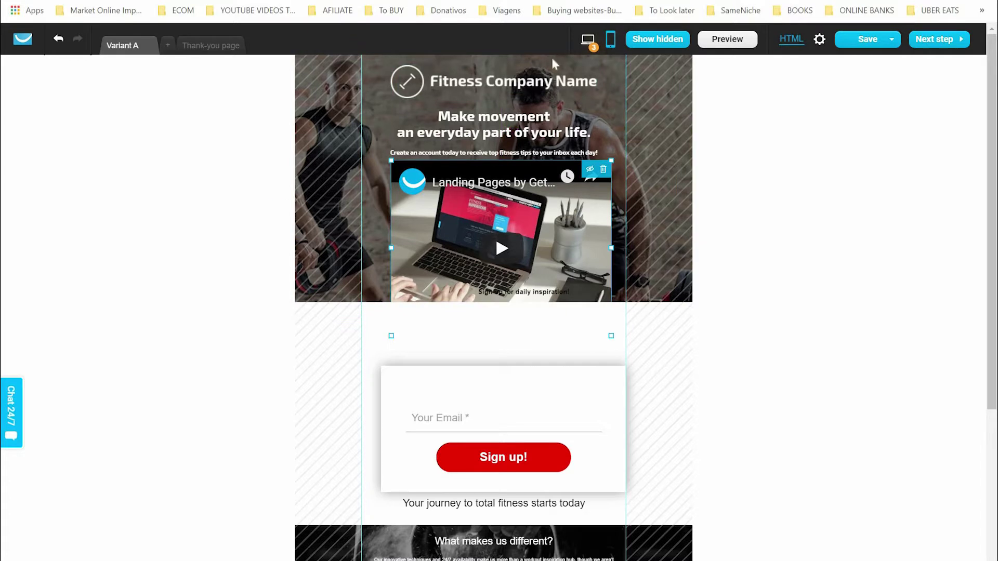
click(497, 86)
drag(498, 85, 489, 86)
click(494, 133)
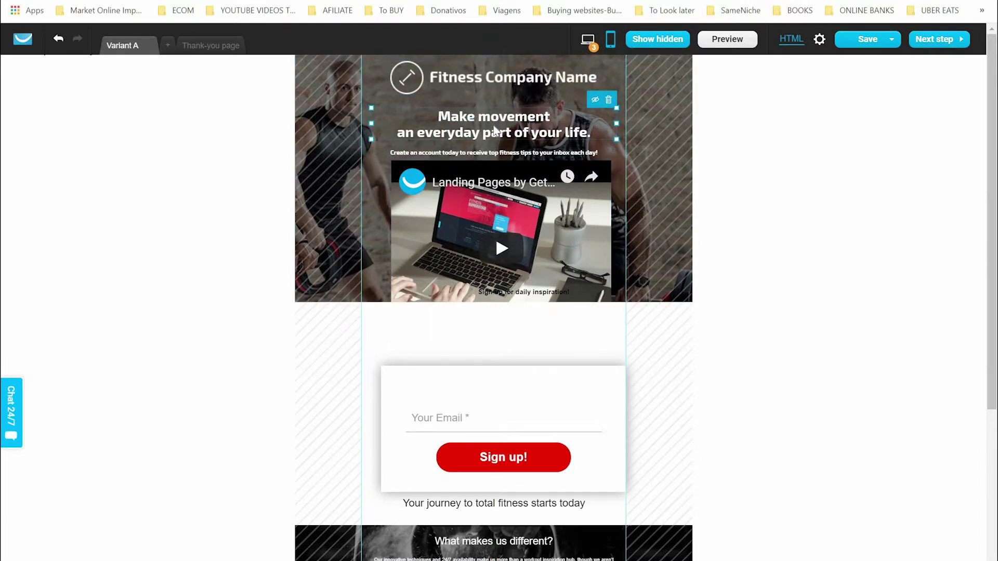
drag(495, 131, 495, 118)
Step: Raise the "Create an account today" line to just below the headline and move the video up directly beneath it
click(497, 154)
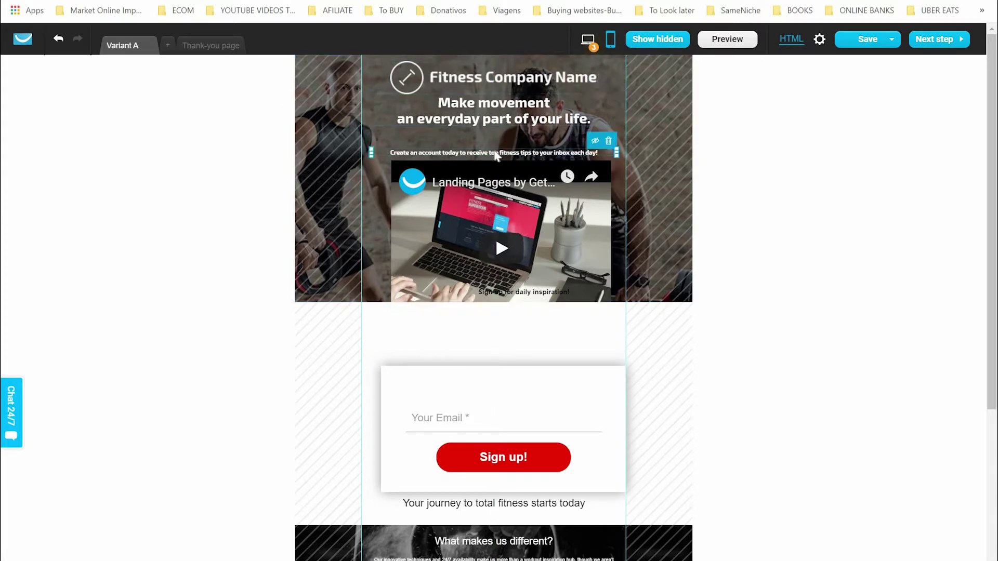
drag(496, 154, 497, 166)
click(522, 229)
drag(522, 226, 518, 211)
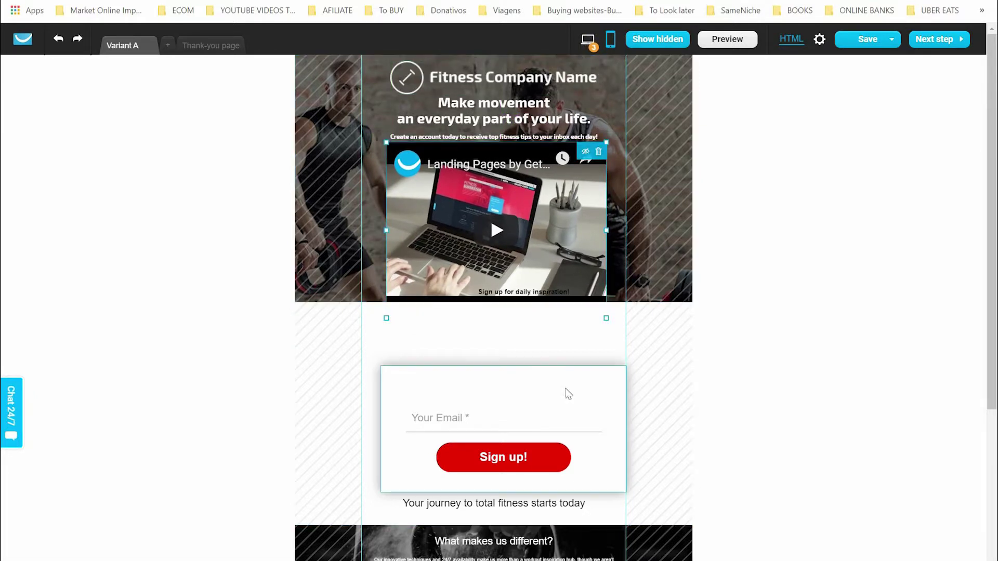
Step: Move the sign-up box up to just below the header section and place the "Your journey to total fitness starts today" heading directly under it
click(529, 393)
drag(528, 394, 528, 344)
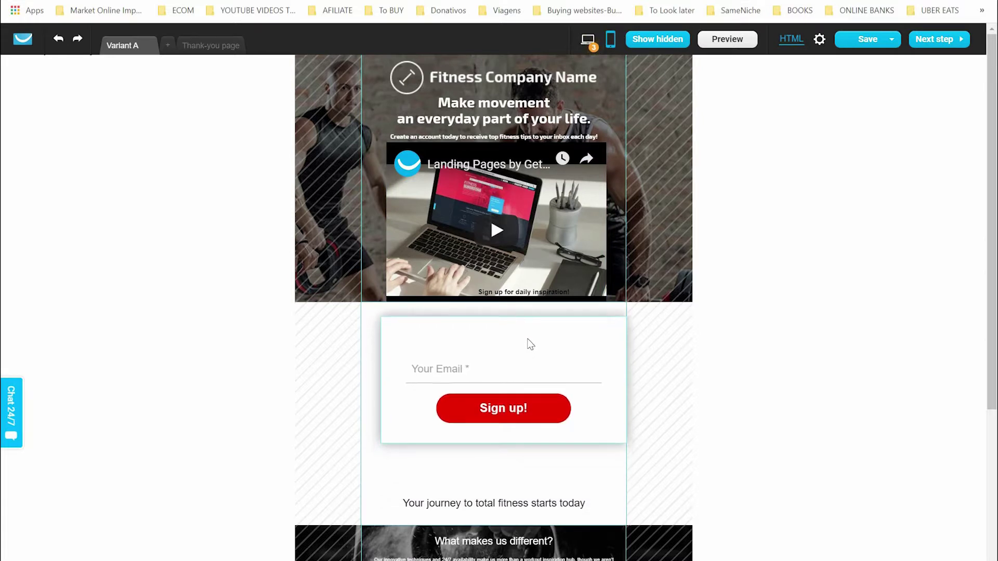
click(498, 486)
click(486, 504)
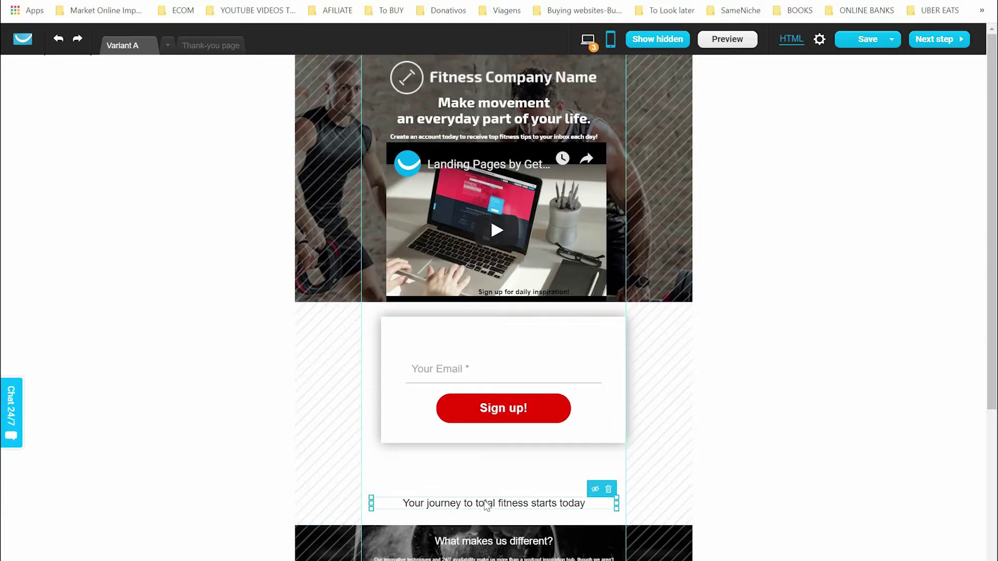
mouse_move(487, 491)
mouse_down()
mouse_move(486, 482)
mouse_move(485, 502)
mouse_up()
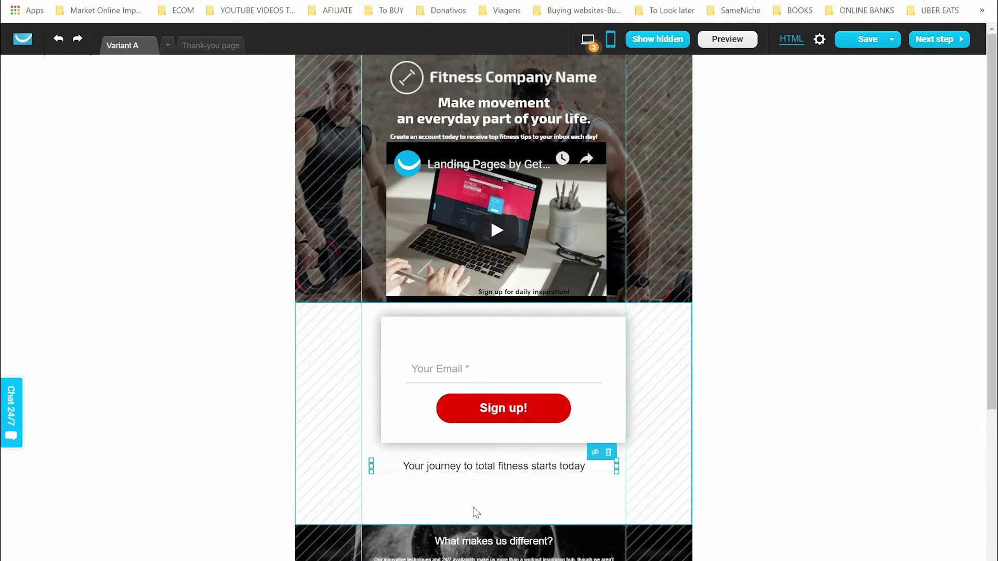
Step: Try to move the "What makes us different?" section up to close the gap below the "Your journey" heading
click(498, 528)
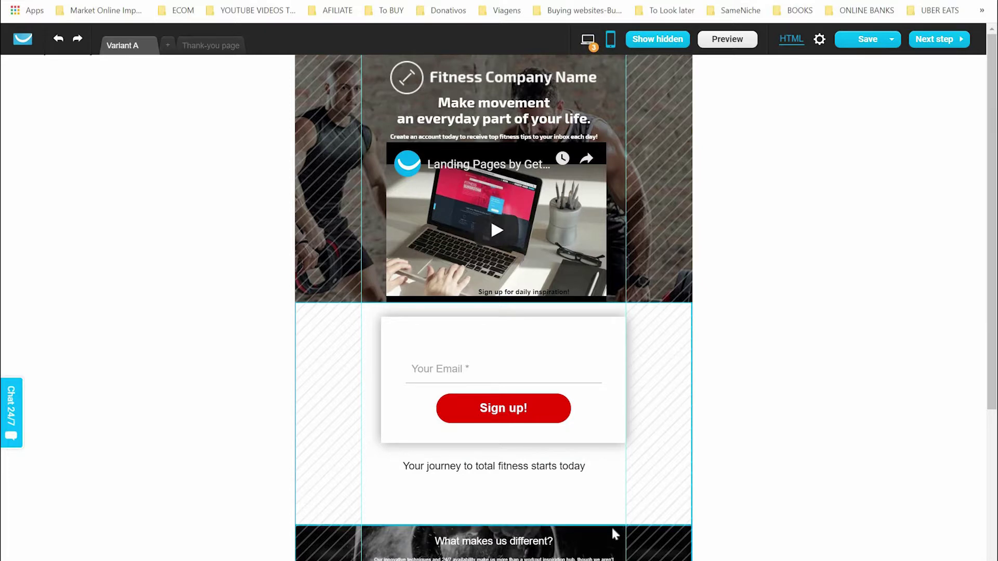
scroll(611, 526, down, 3)
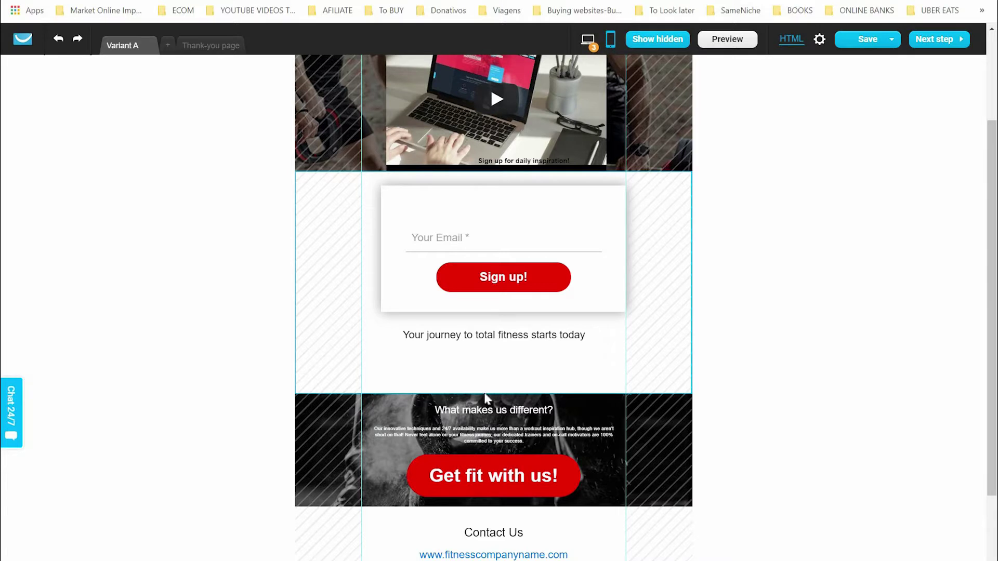
click(514, 405)
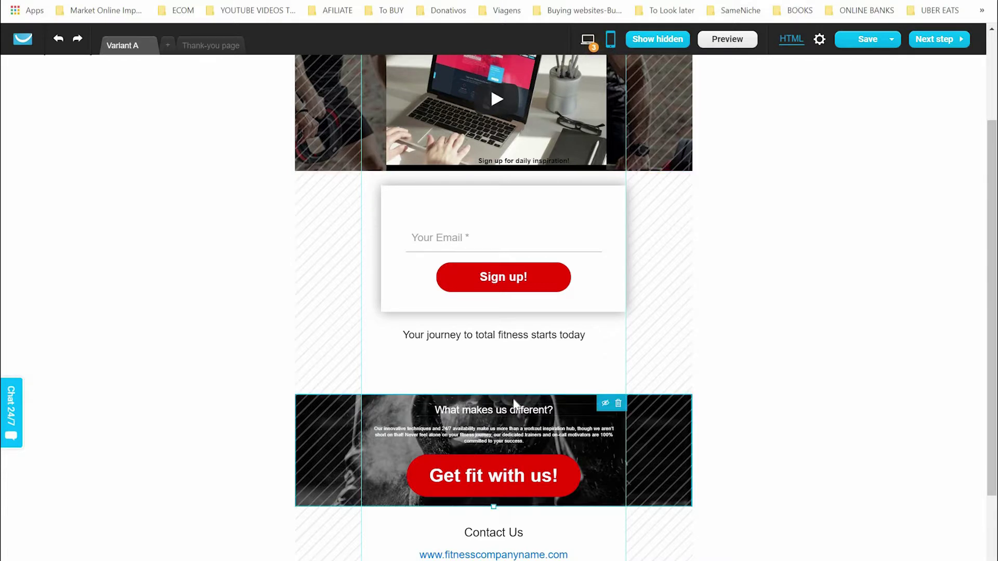
drag(511, 395, 513, 380)
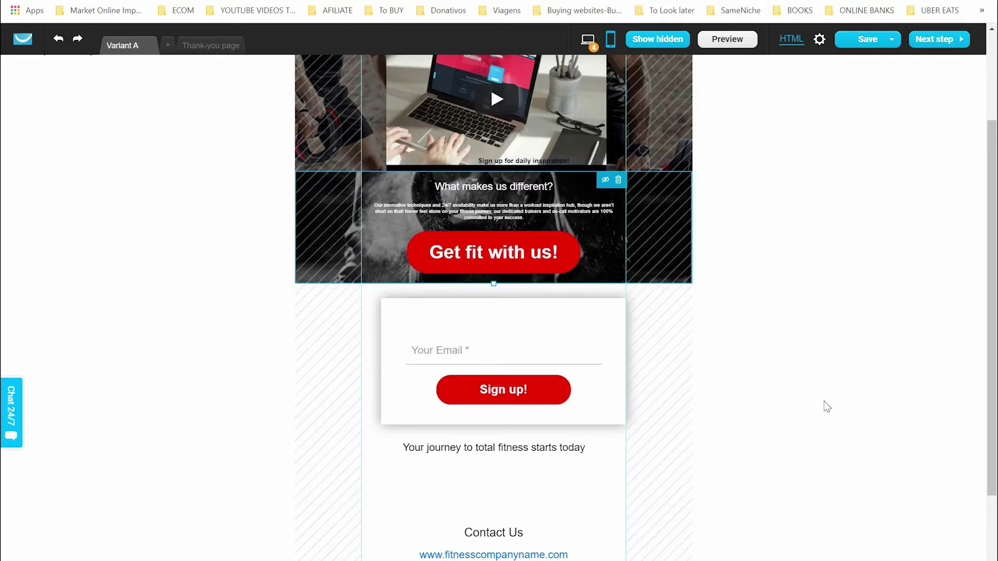
scroll(826, 407, up, 2)
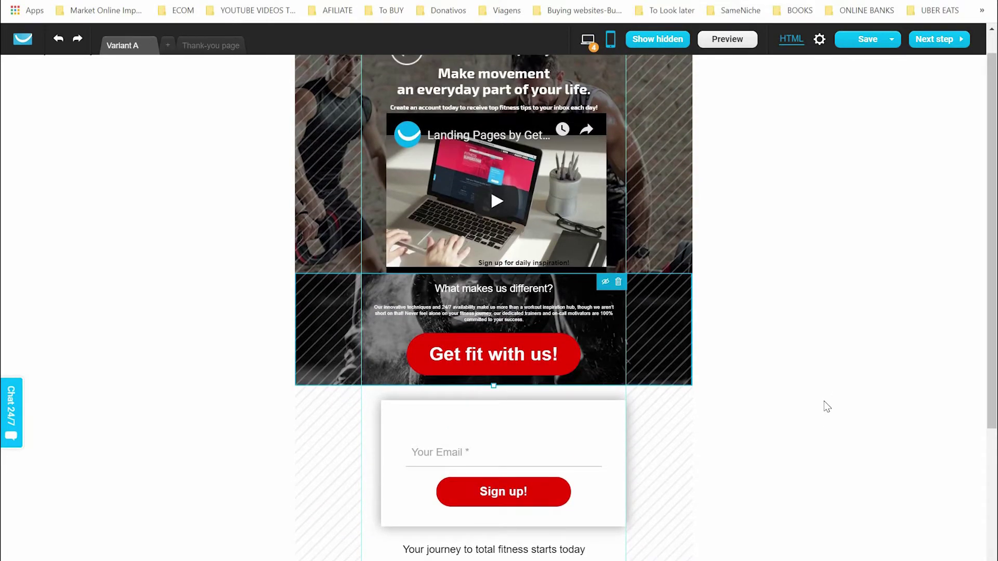
scroll(818, 399, down, 1)
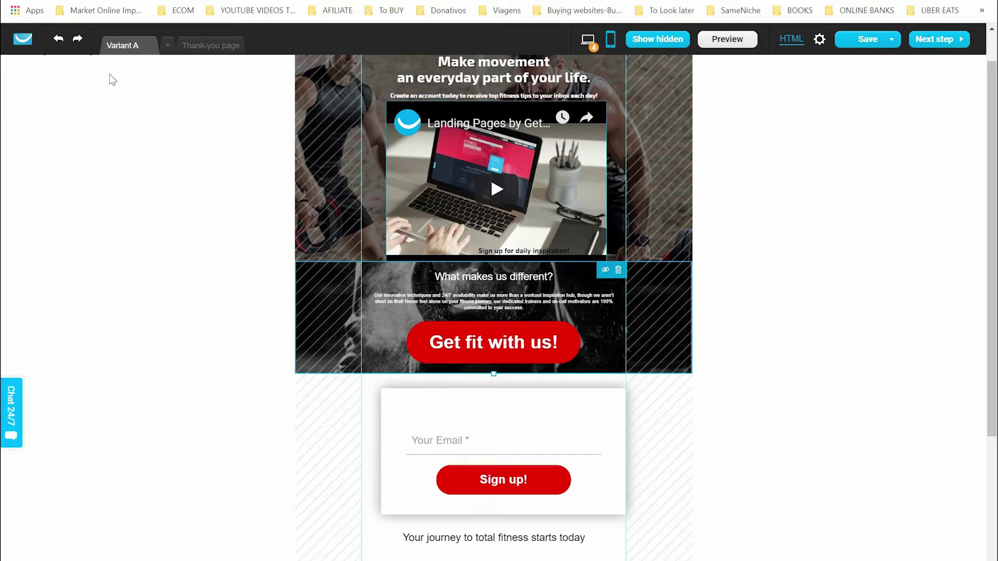
Step: Undo the move of the "What makes us different?" section
click(59, 38)
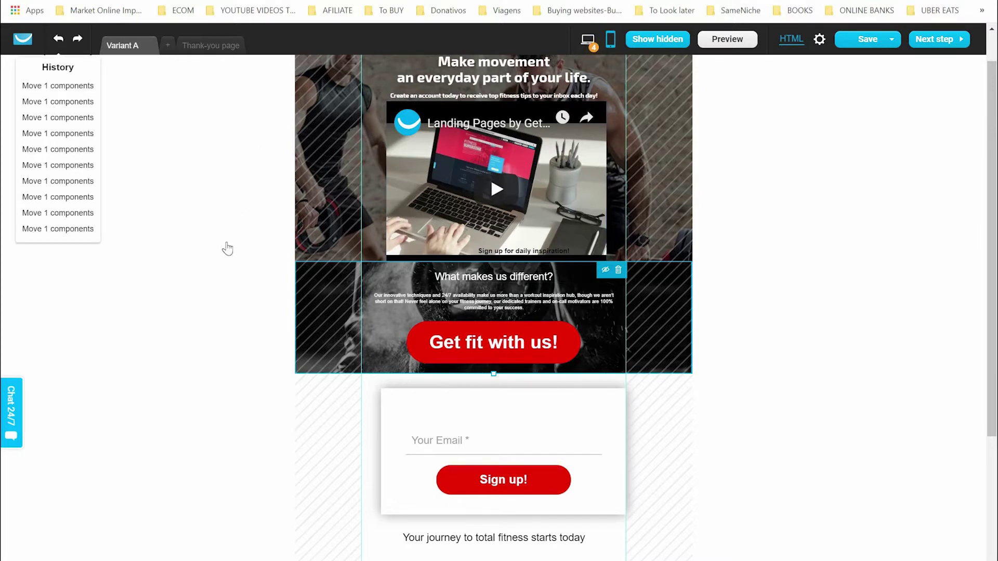
click(172, 181)
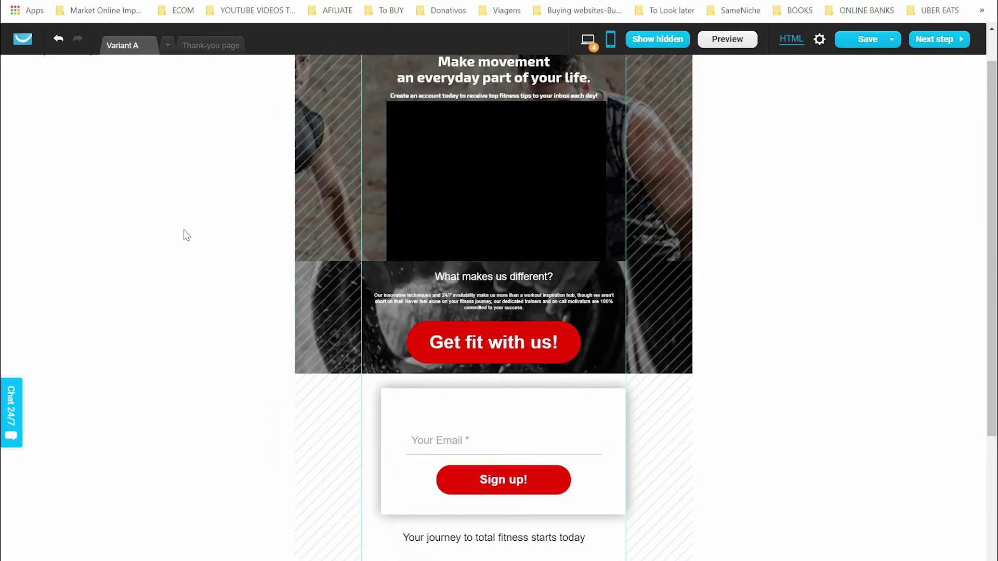
click(59, 41)
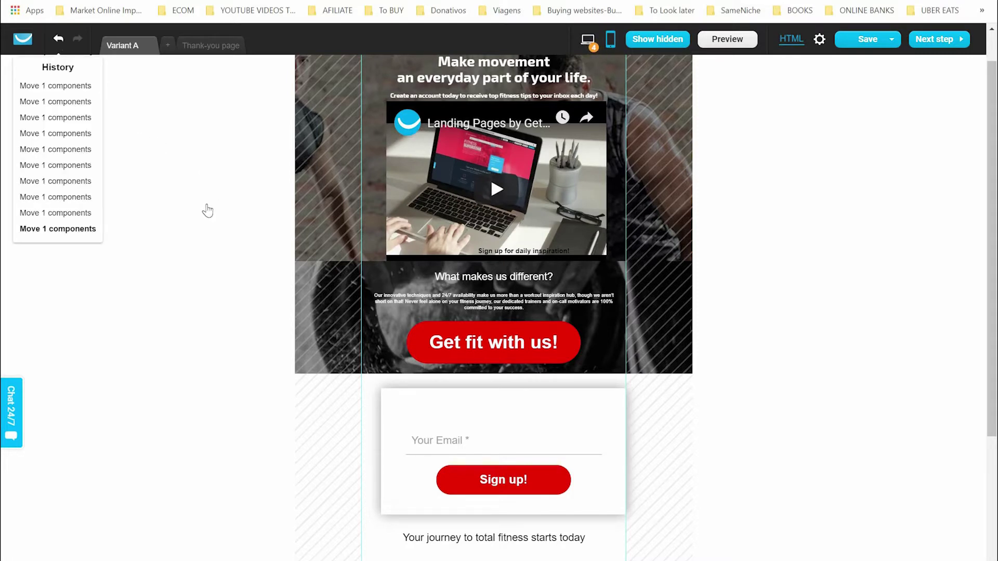
click(229, 266)
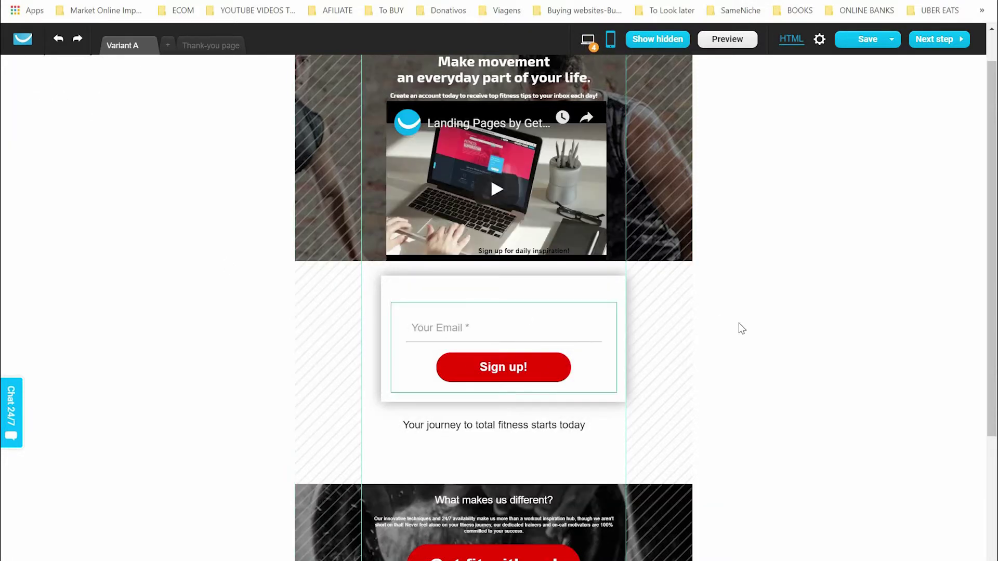
Step: Switch to the desktop version and move the video beneath the "Create an account today" line, overlapping the white section
scroll(740, 327, down, 4)
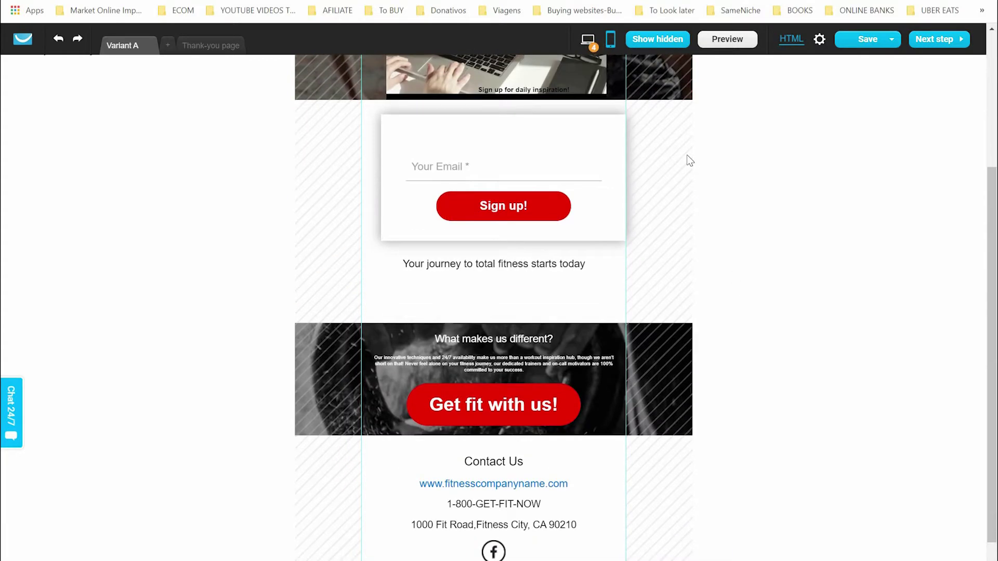
click(588, 40)
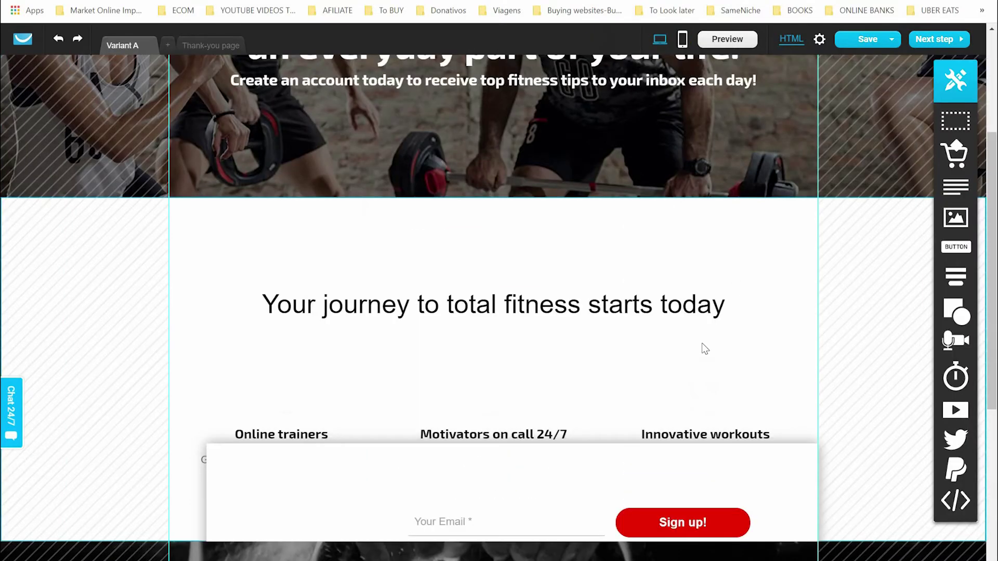
scroll(703, 348, down, 5)
scroll(703, 347, up, 5)
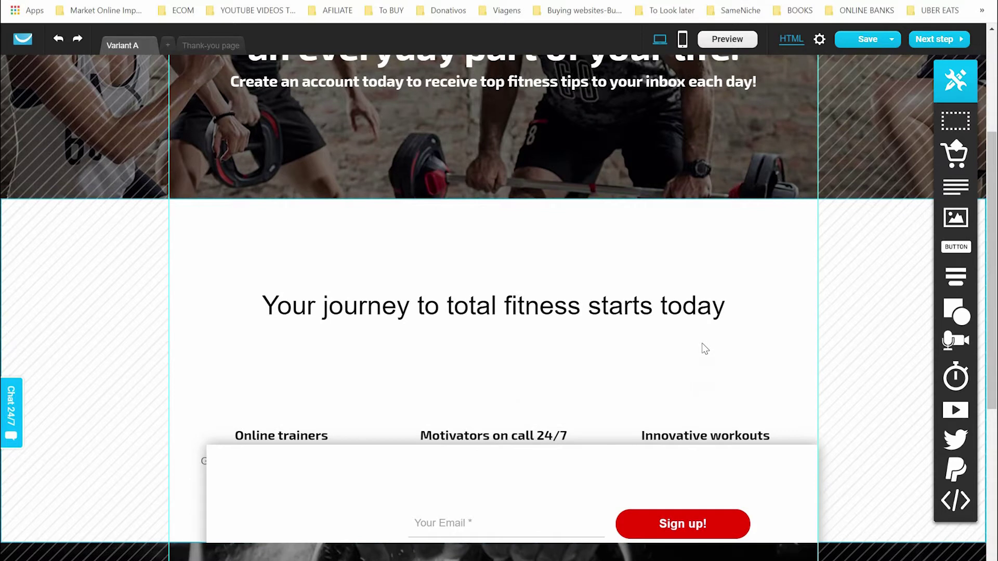
scroll(703, 347, up, 4)
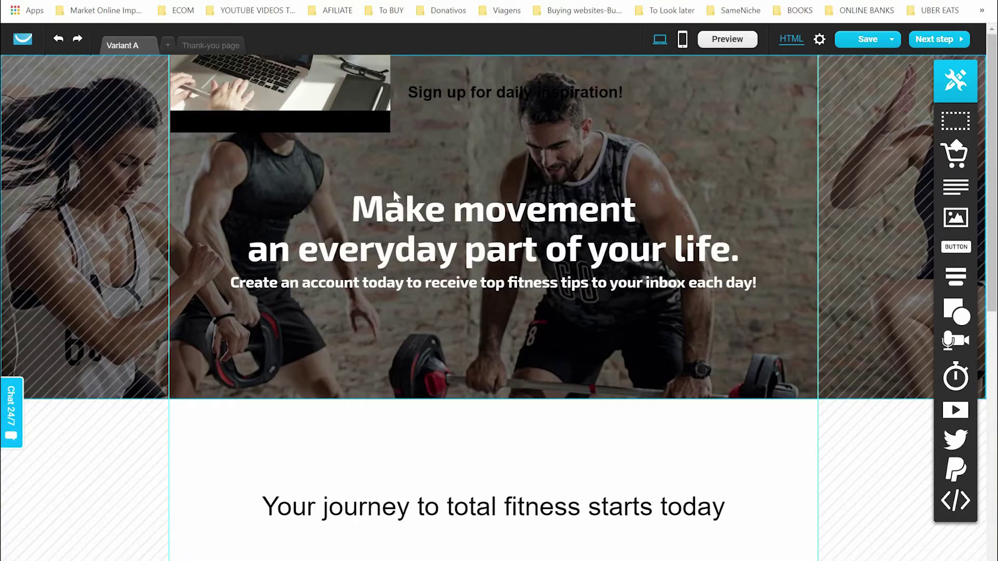
click(277, 103)
drag(202, 111, 429, 452)
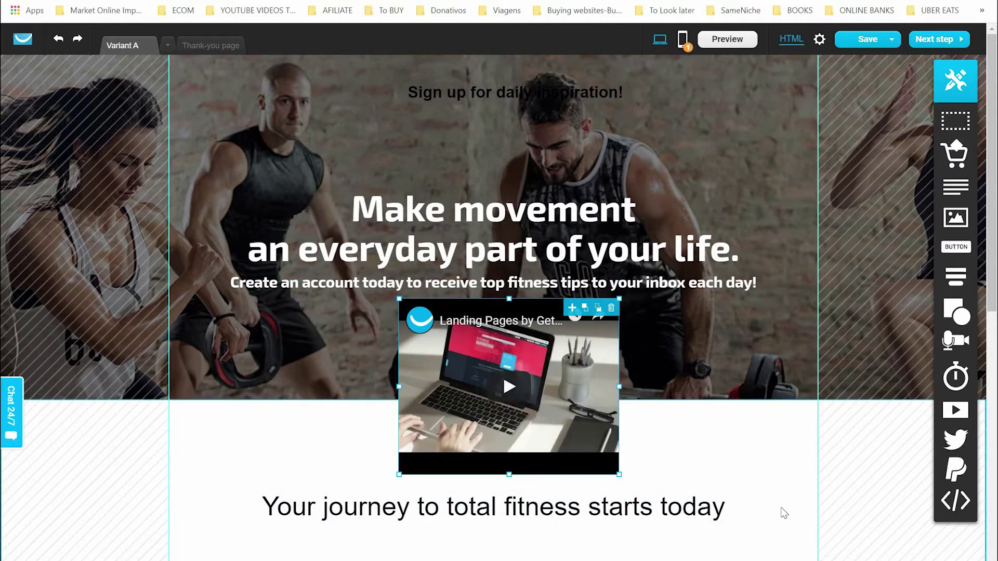
Step: Move the sign-up box up across the header section's lower edge and shift the video toward the page's left side
scroll(782, 513, down, 5)
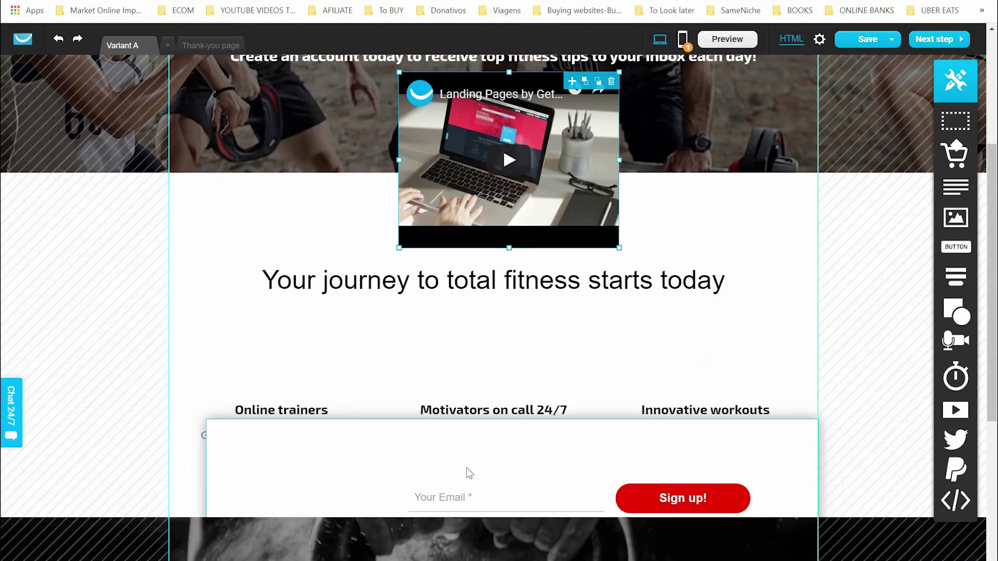
click(483, 471)
drag(483, 428, 484, 328)
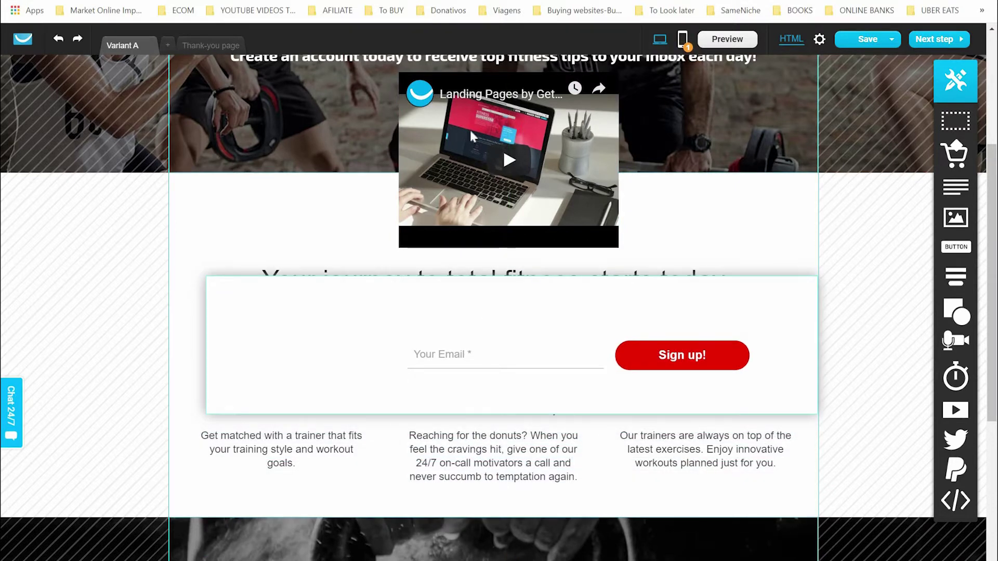
drag(427, 127, 252, 149)
click(468, 88)
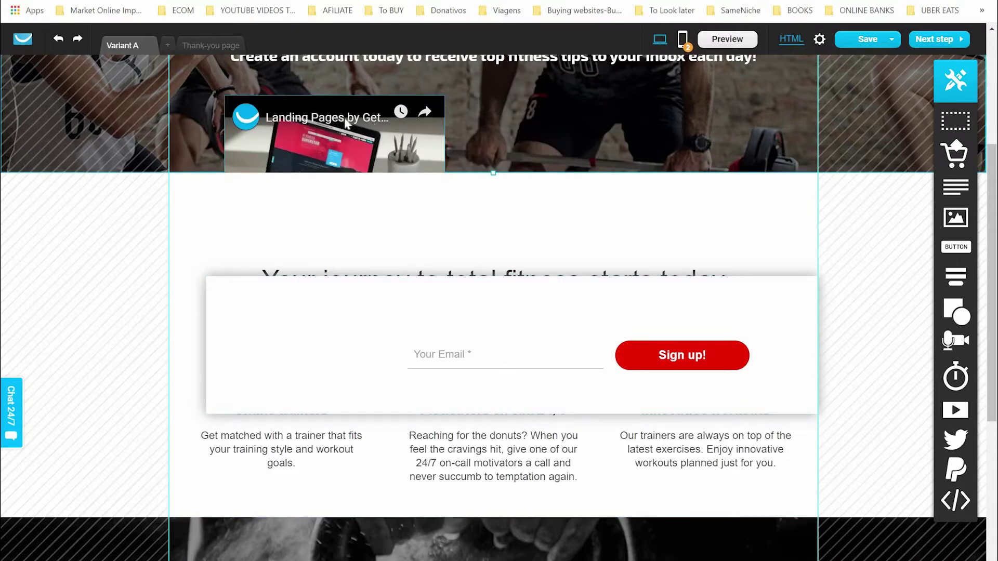
drag(474, 312, 577, 187)
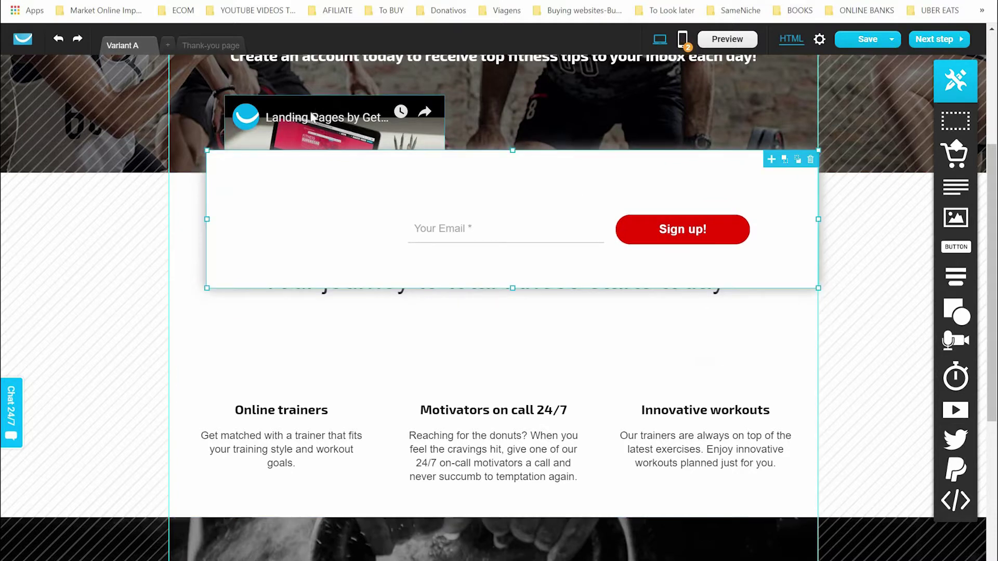
Step: Try to fit the video into the empty left part of the sign-up box by repositioning both
drag(307, 115, 268, 122)
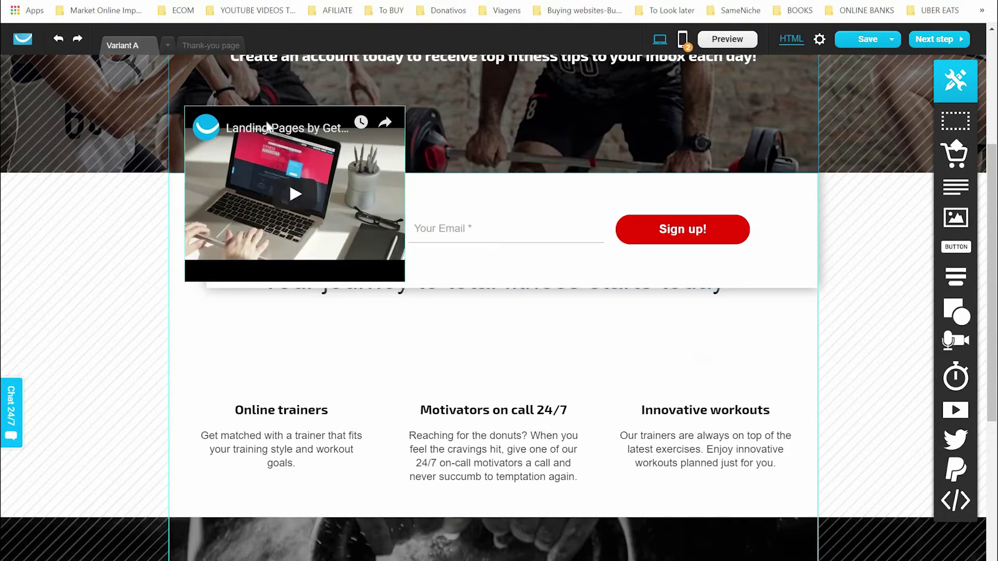
drag(475, 156, 499, 127)
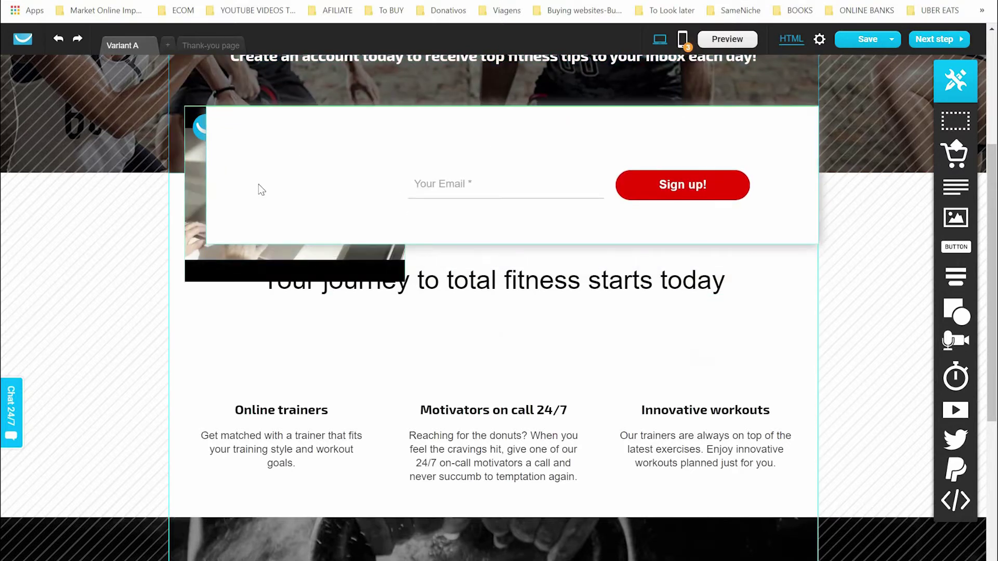
click(195, 142)
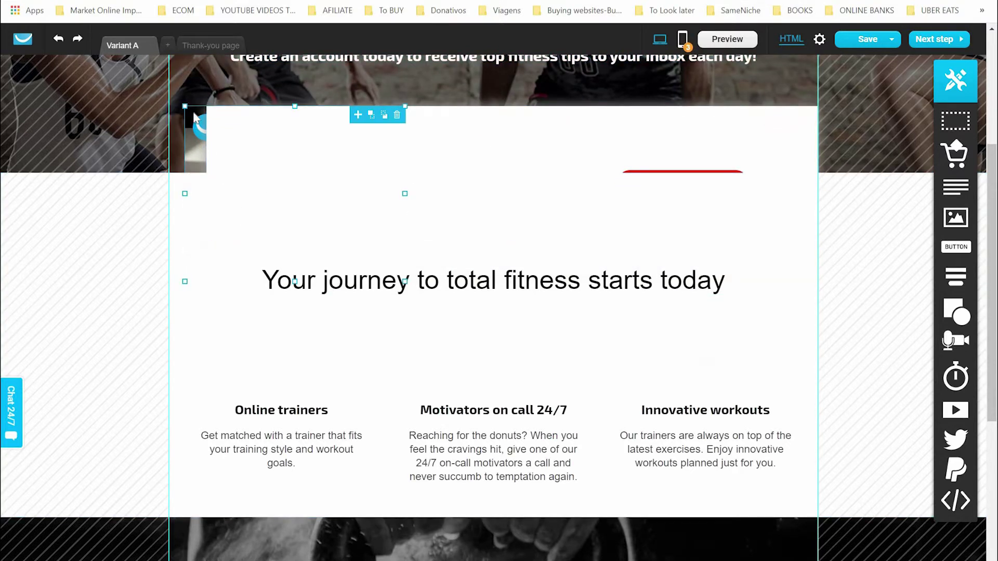
drag(192, 119, 196, 156)
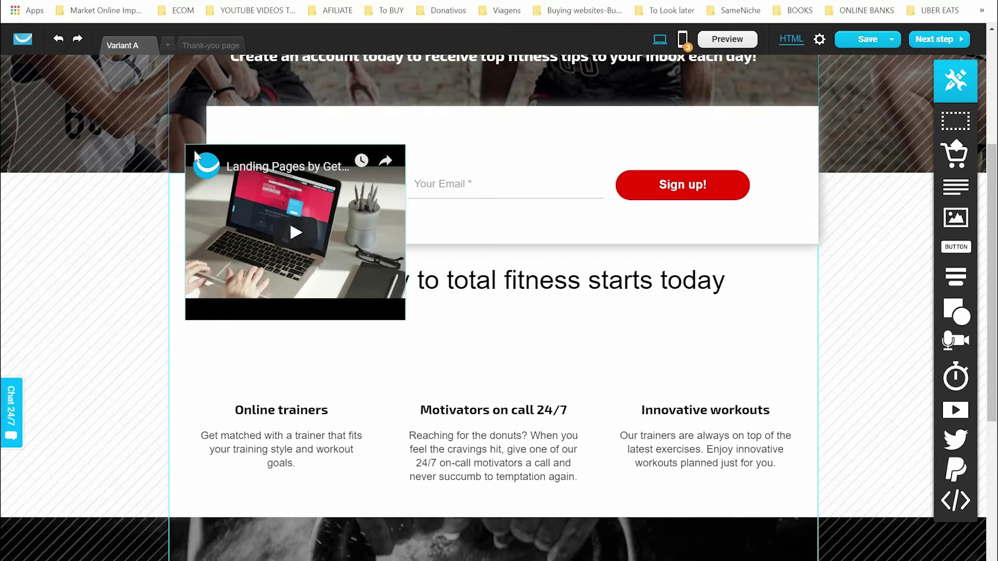
Step: Delete the video and raise the sign-up box toward the "Create an account today" line
drag(198, 120, 195, 61)
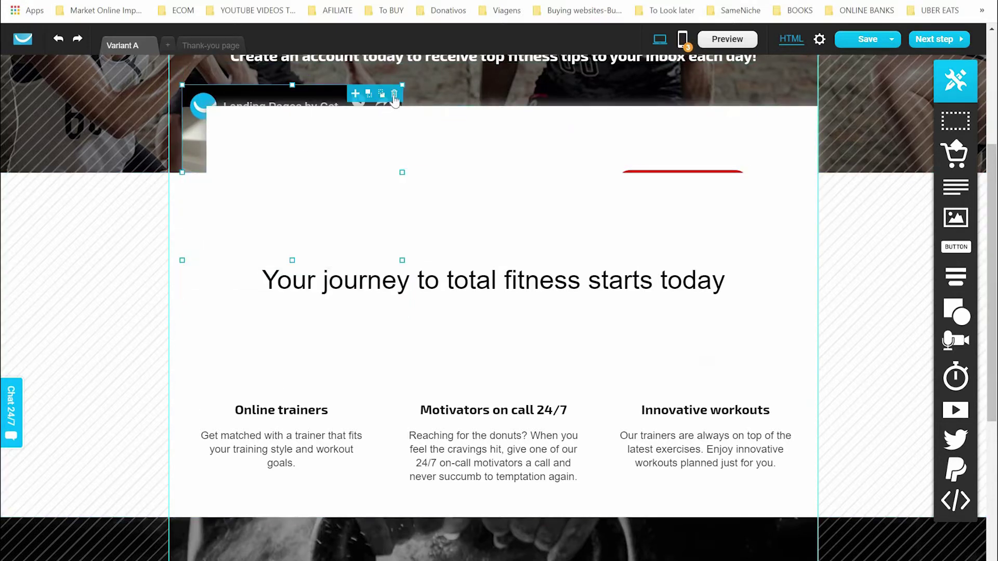
click(395, 97)
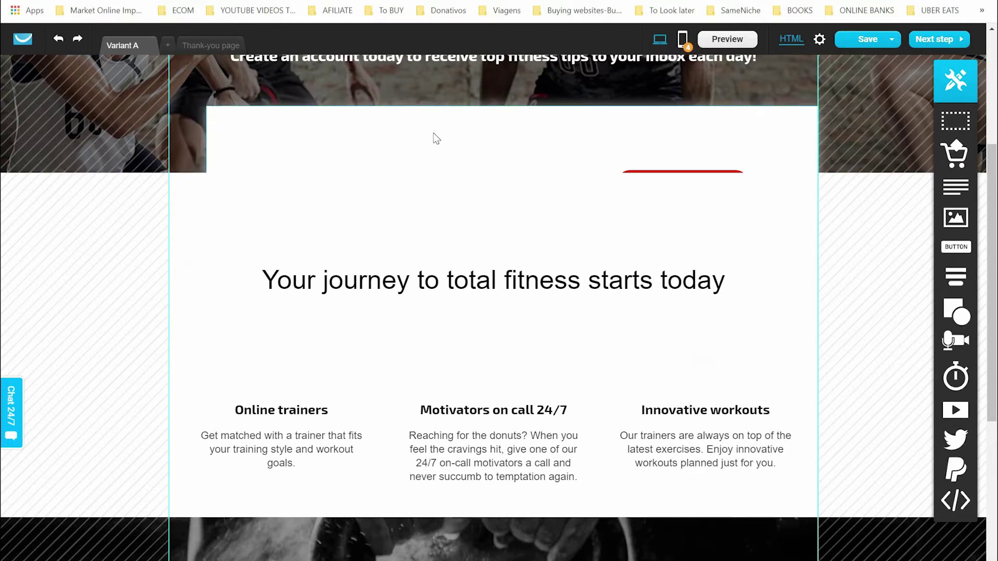
click(421, 182)
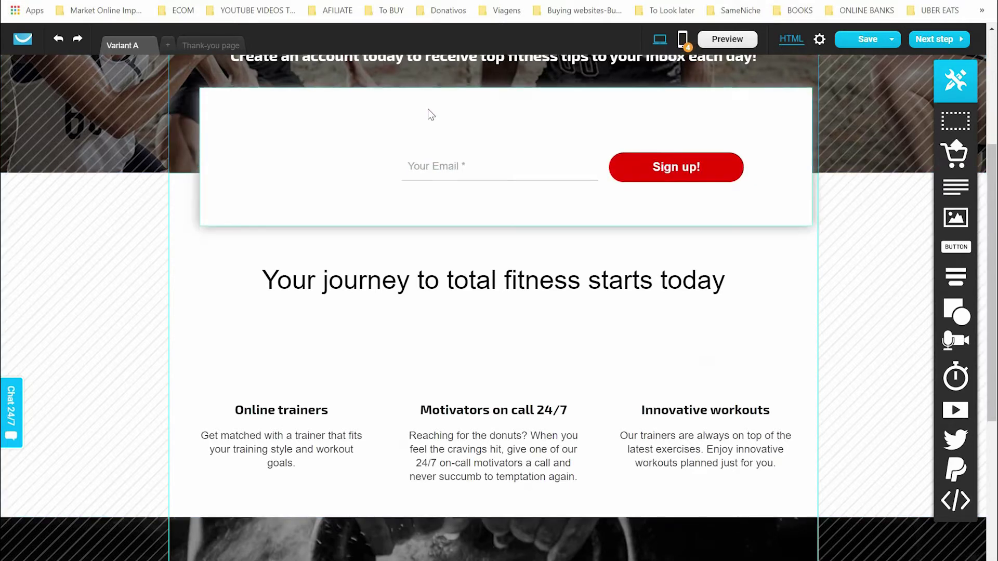
Step: Widen the email field leftward so it fills the empty space in the sign-up box
click(416, 161)
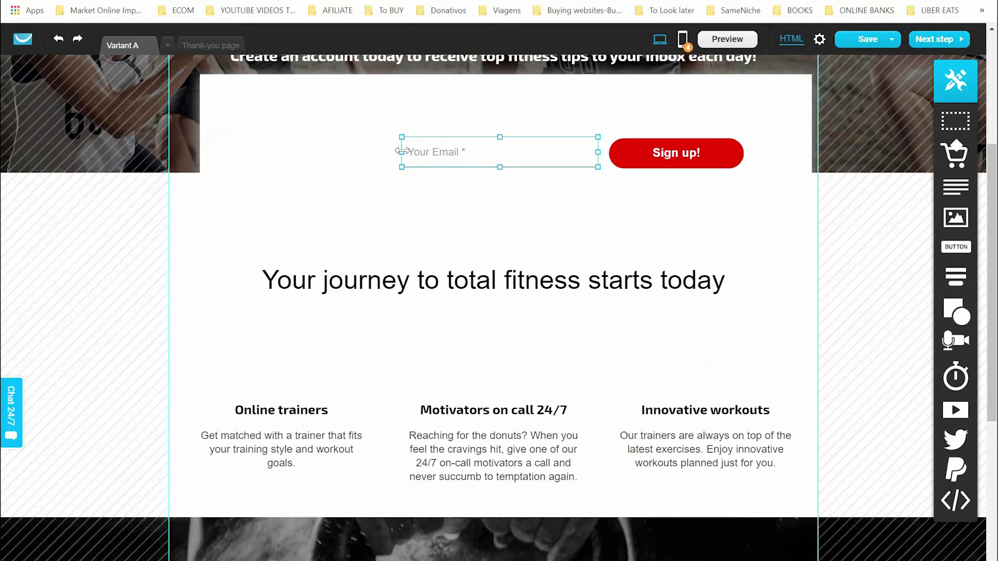
drag(402, 152, 264, 151)
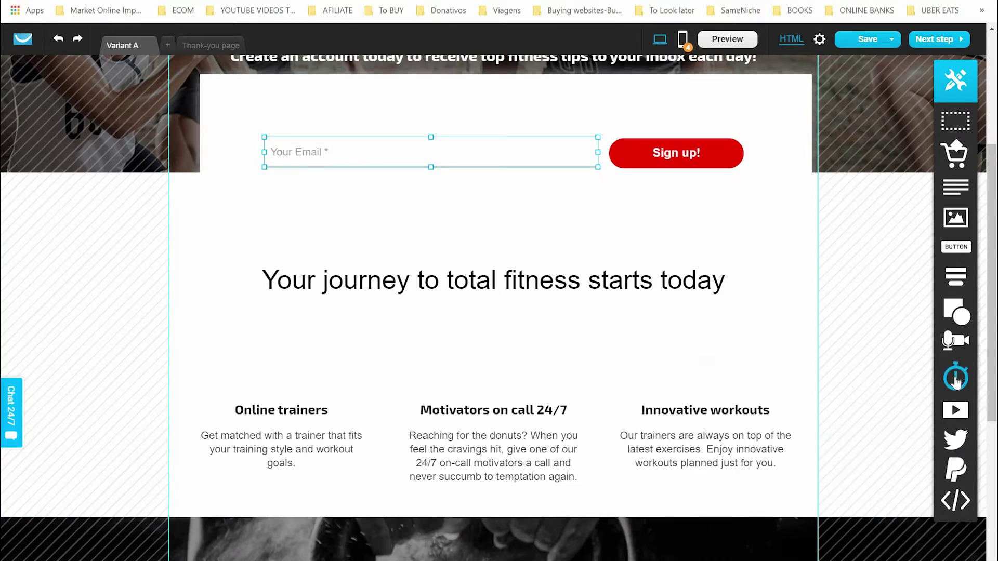
Step: Try a standard countdown timer ending Sep 25, 2019 12:00 PM under the "Your journey to total fitness starts today" heading, and delete it
click(581, 338)
drag(581, 338, 581, 338)
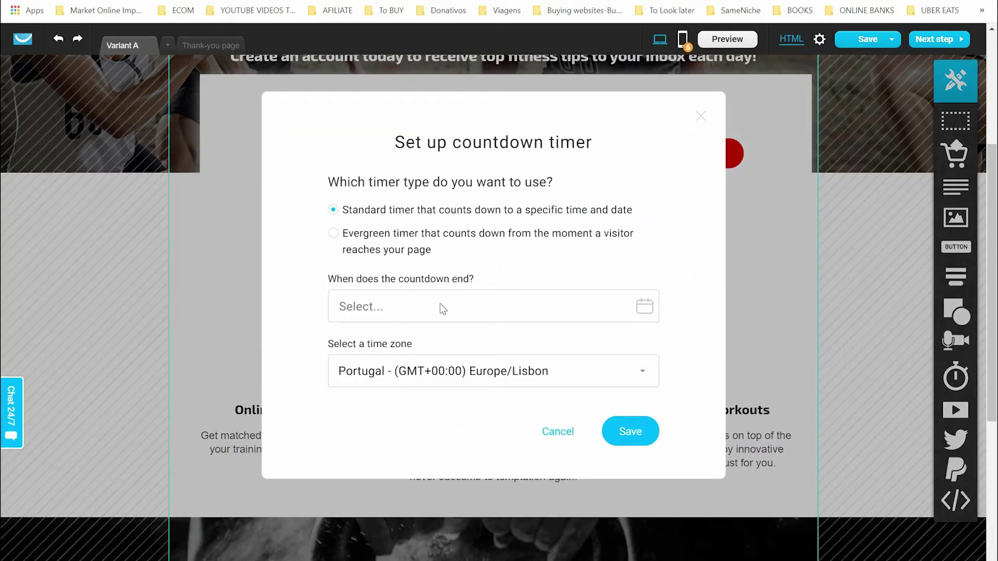
click(442, 308)
click(428, 479)
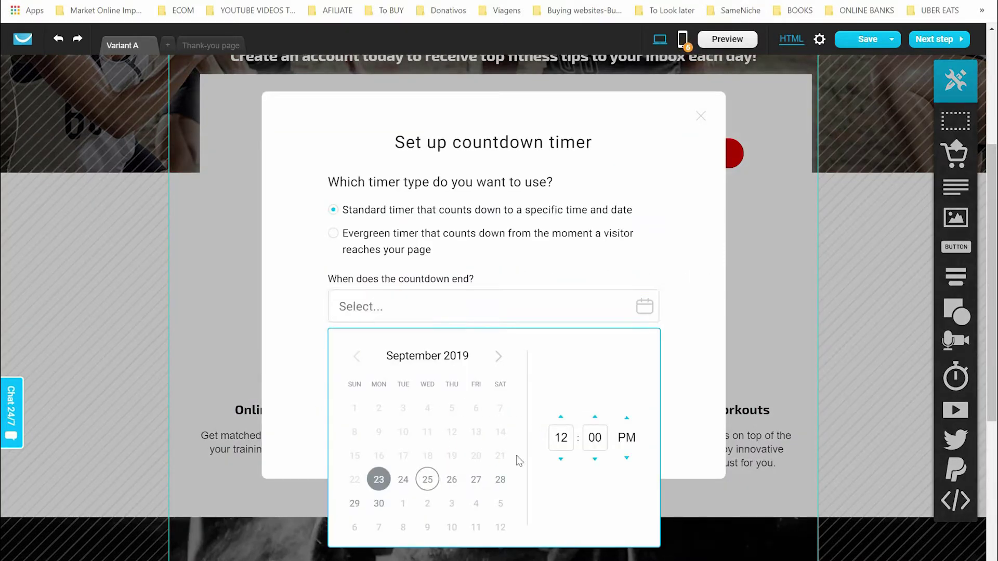
click(676, 372)
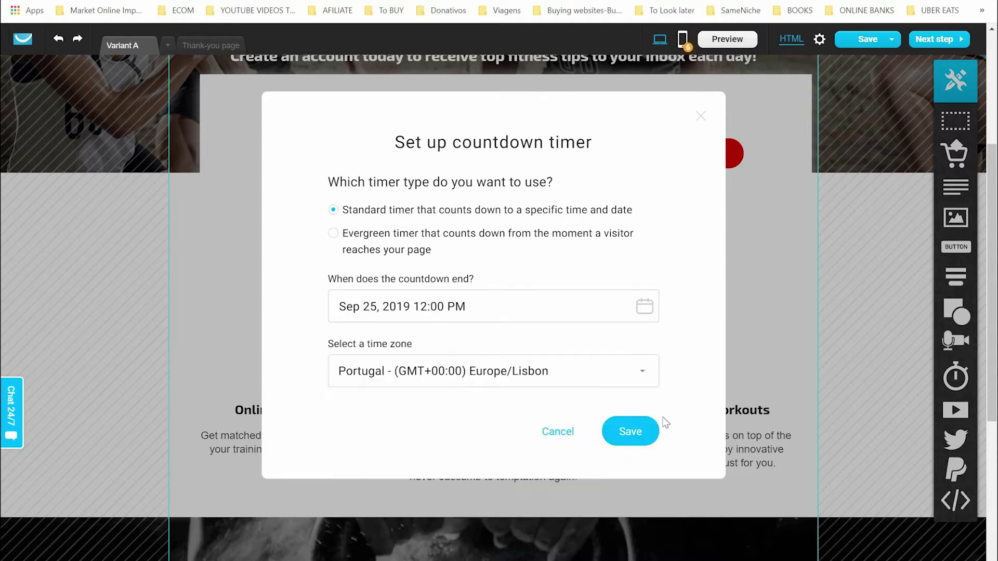
click(638, 436)
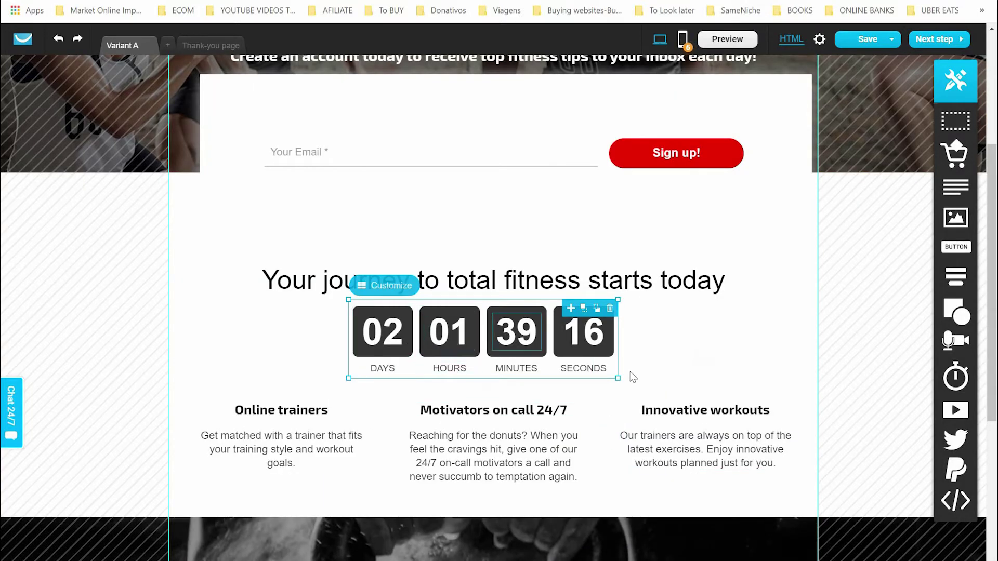
click(610, 309)
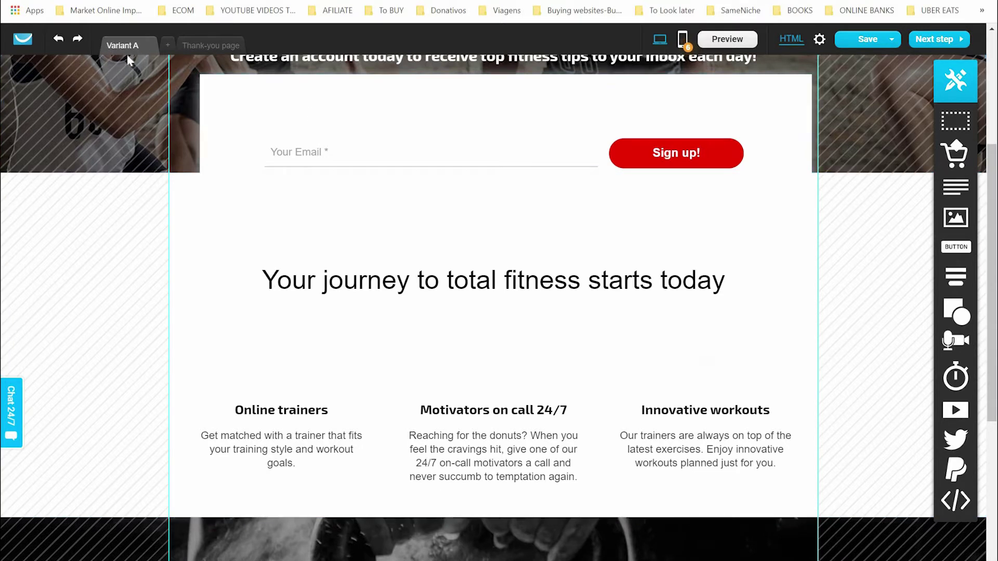
Step: Try adding a second page variant, Variant B, and remove it
click(168, 46)
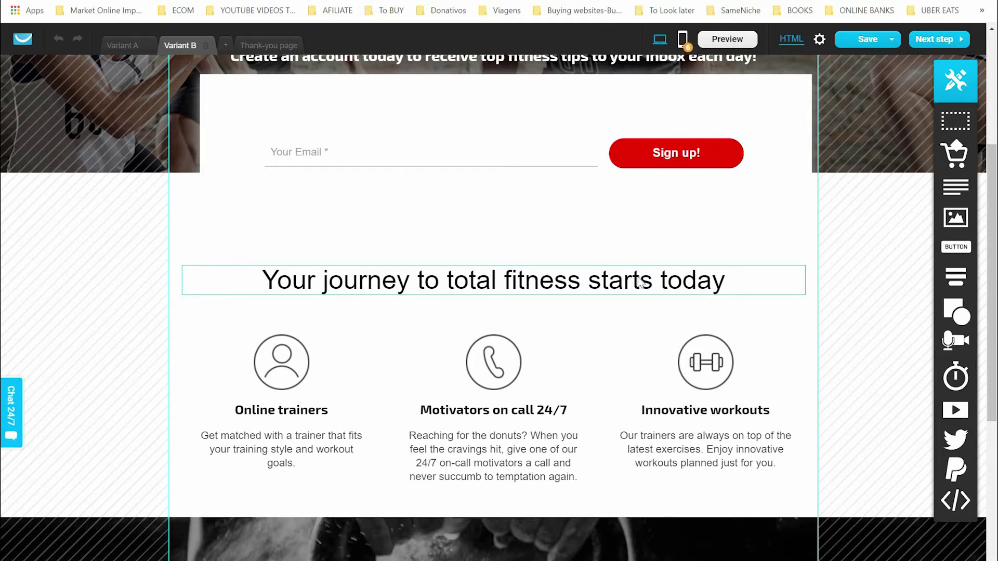
click(206, 46)
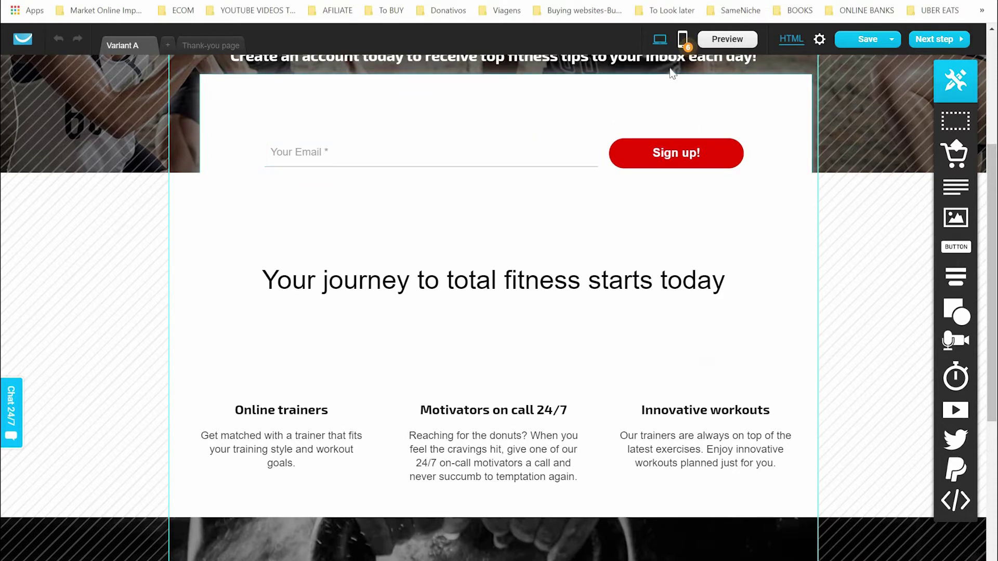
Step: Proceed to the landing page settings without the missing mobile version and enter the description "grab your training today!"
click(930, 46)
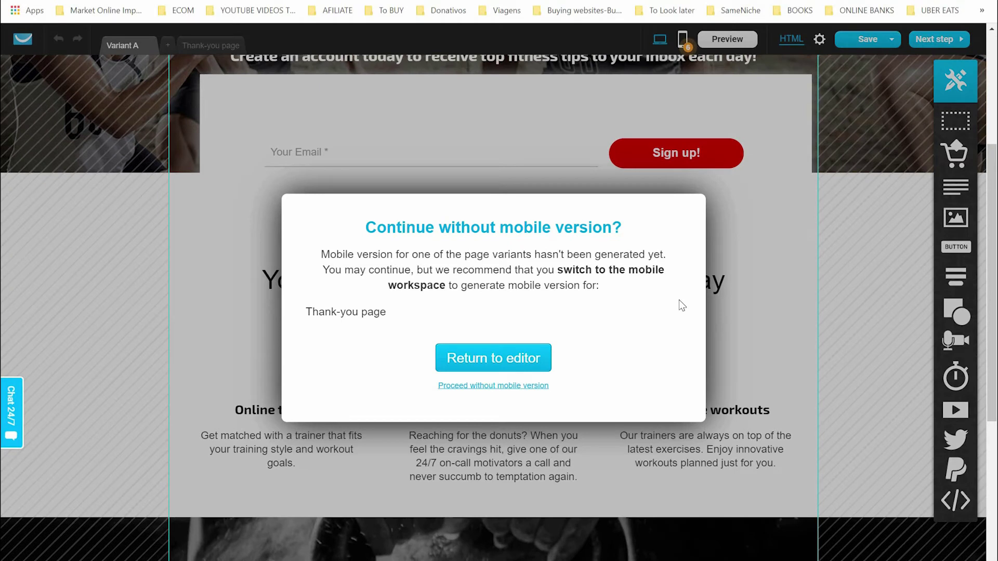
click(475, 387)
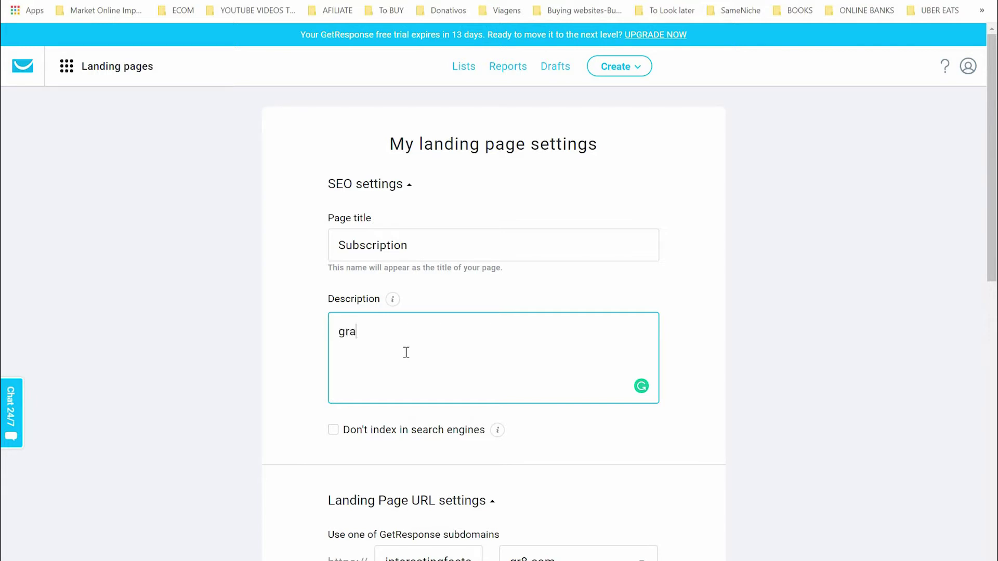
text(training today!)
Step: In the subscription settings, disable confirmed opt-in and adding contacts into the cycle, and choose the onlinecourses17 list
scroll(678, 436, down, 3)
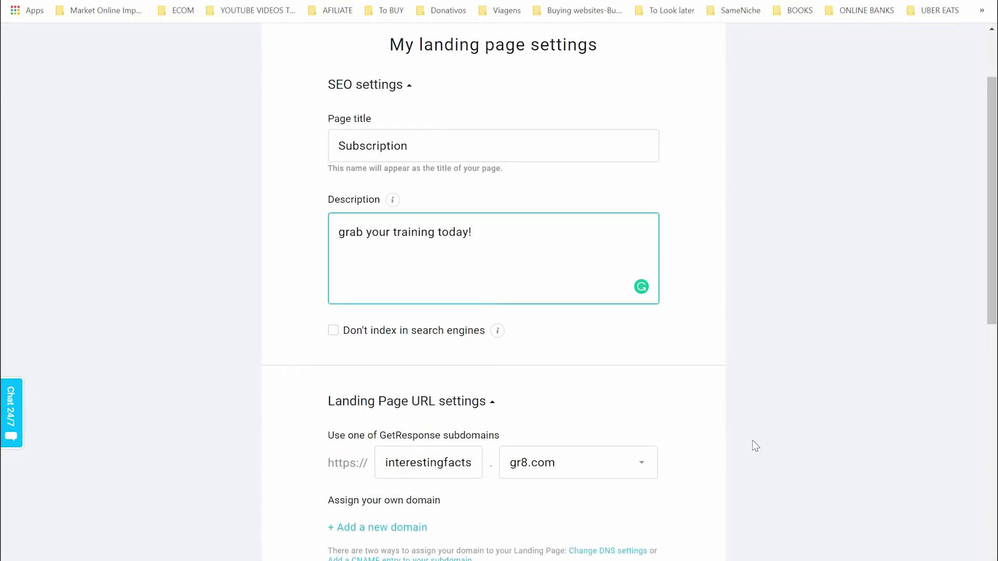
scroll(769, 461, down, 3)
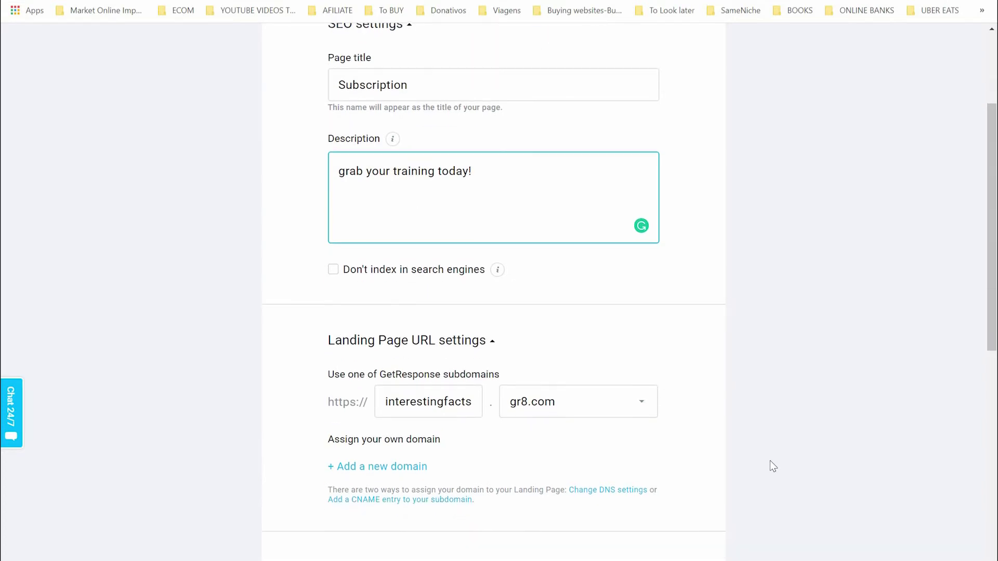
scroll(770, 462, down, 2)
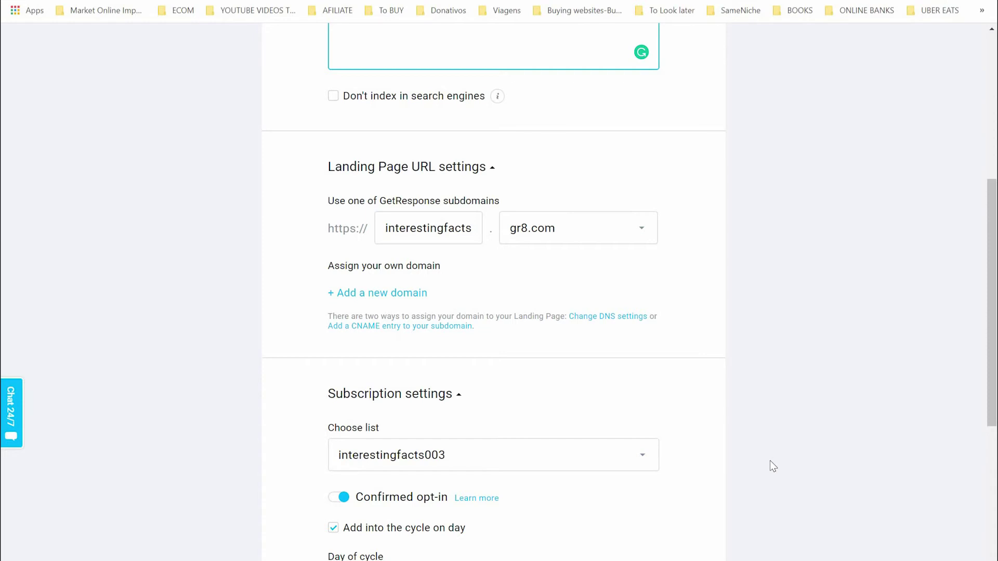
scroll(769, 461, down, 3)
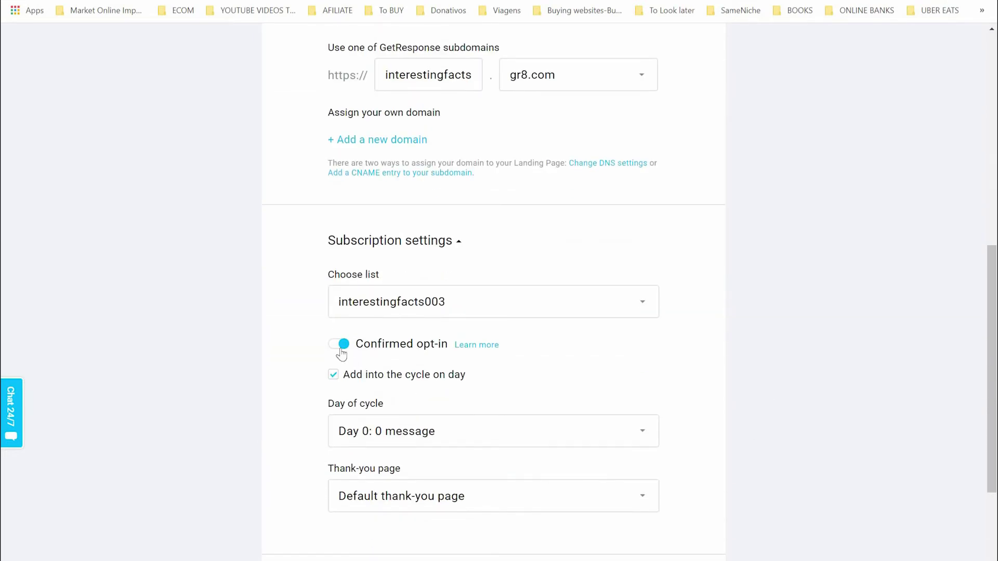
click(334, 349)
scroll(780, 453, down, 2)
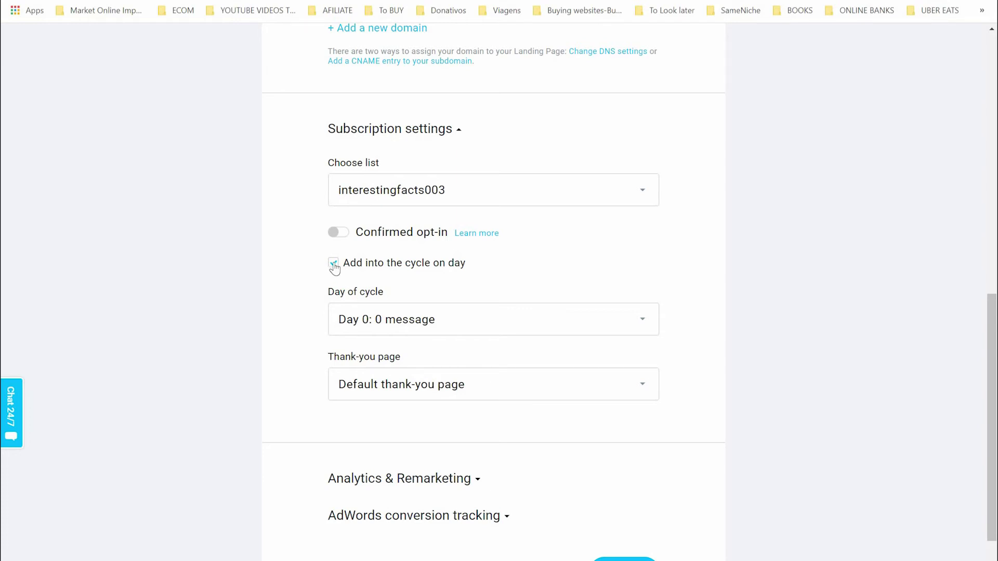
click(448, 264)
click(487, 196)
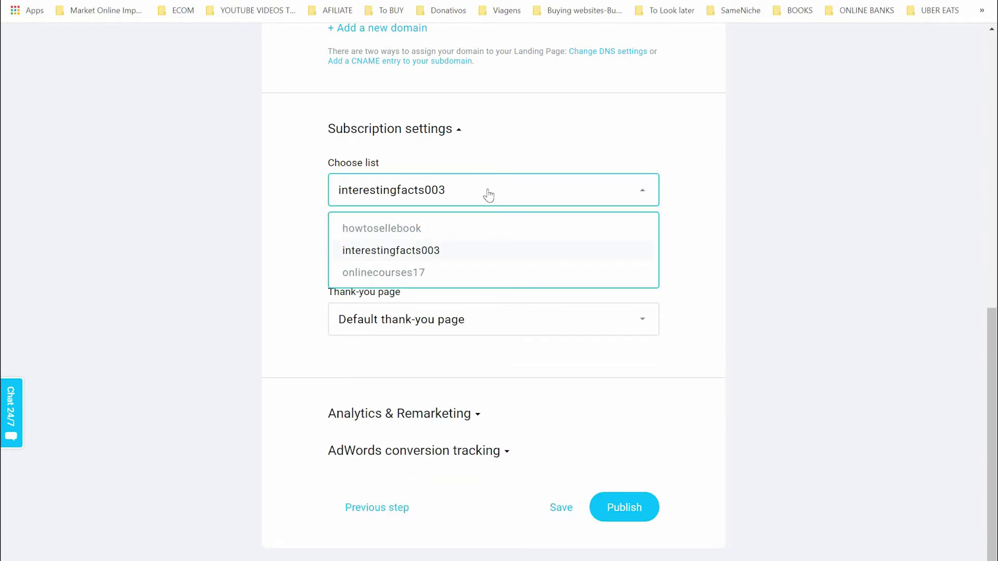
click(372, 273)
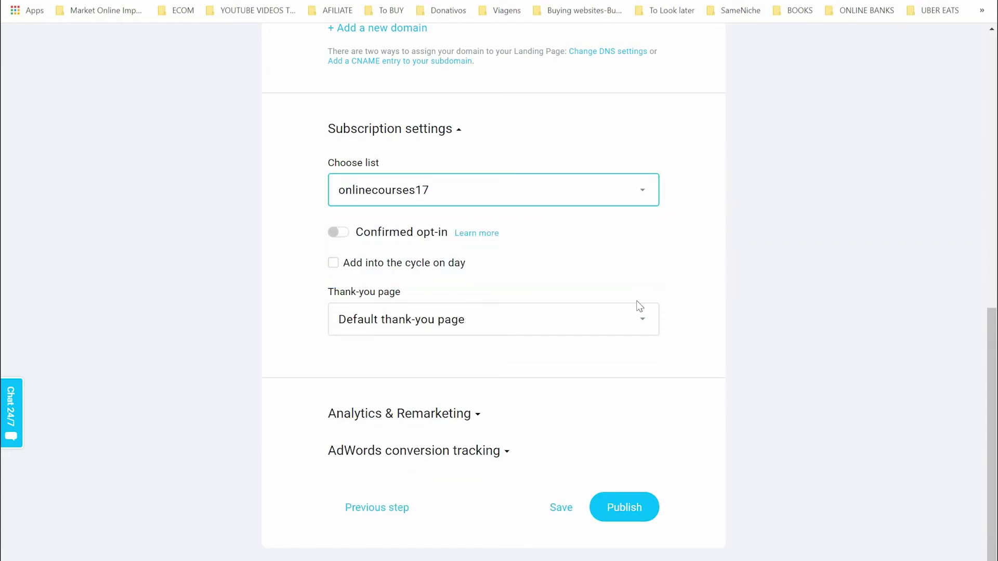
Step: Publish the landing page
scroll(777, 389, down, 1)
click(626, 480)
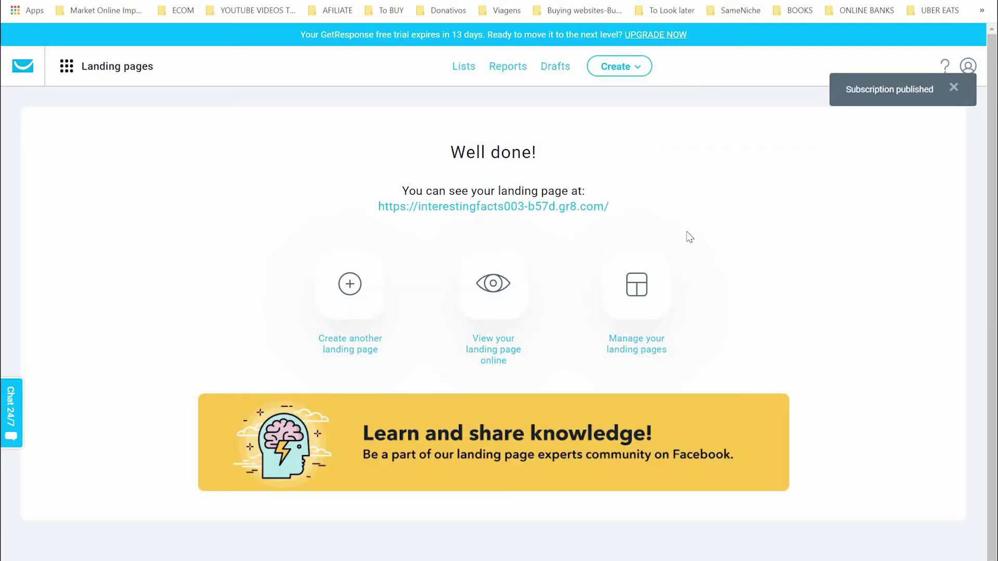
Step: Open the published landing page's address in a new browser tab and review the live page
drag(619, 207, 381, 211)
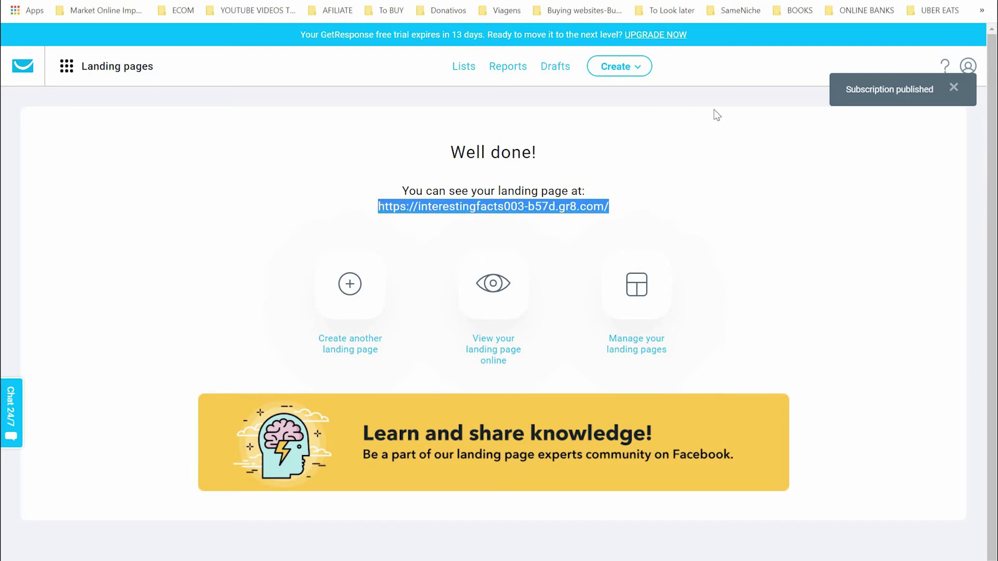
key(ctrl+c)
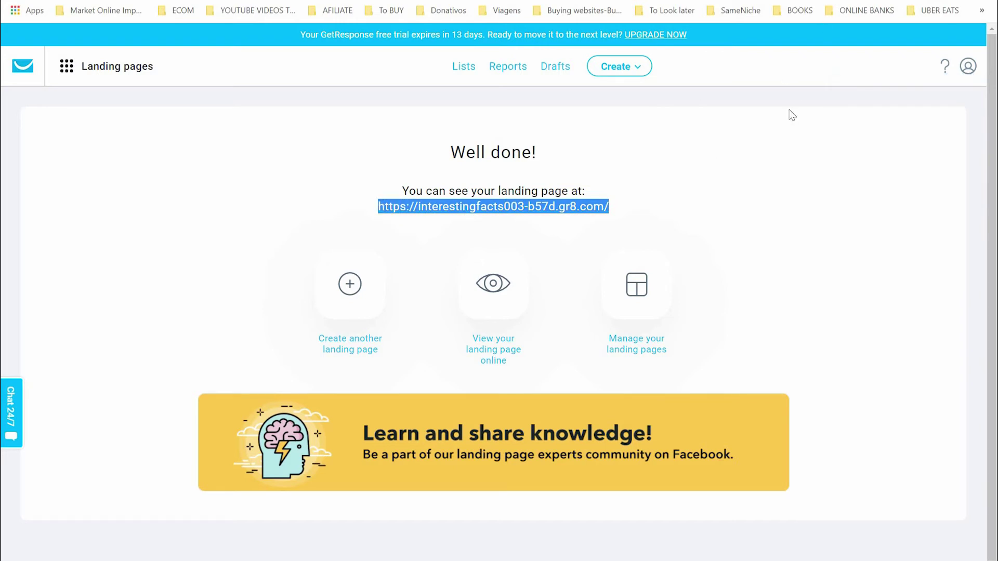
key(ctrl+t)
key(ctrl+v)
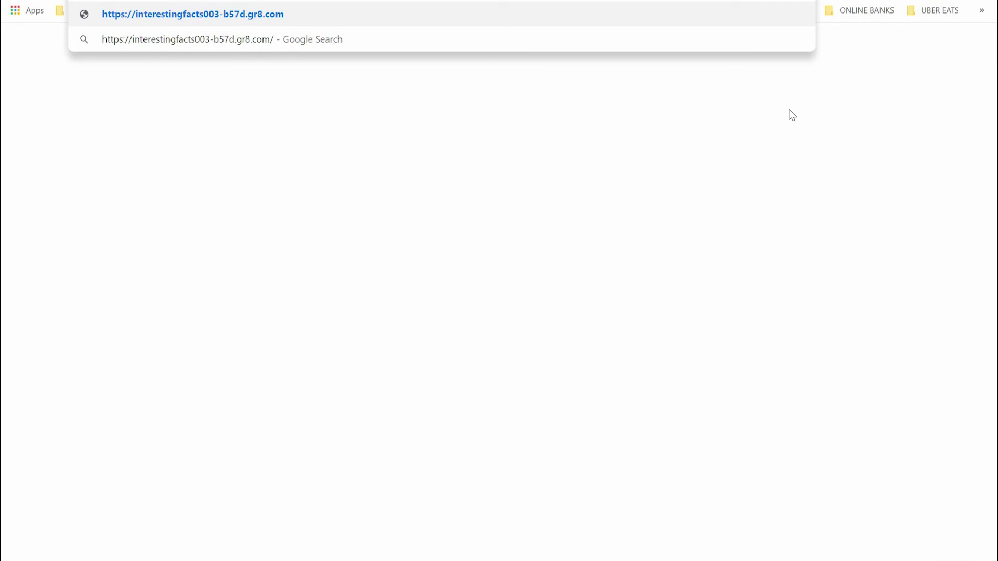
key(Return)
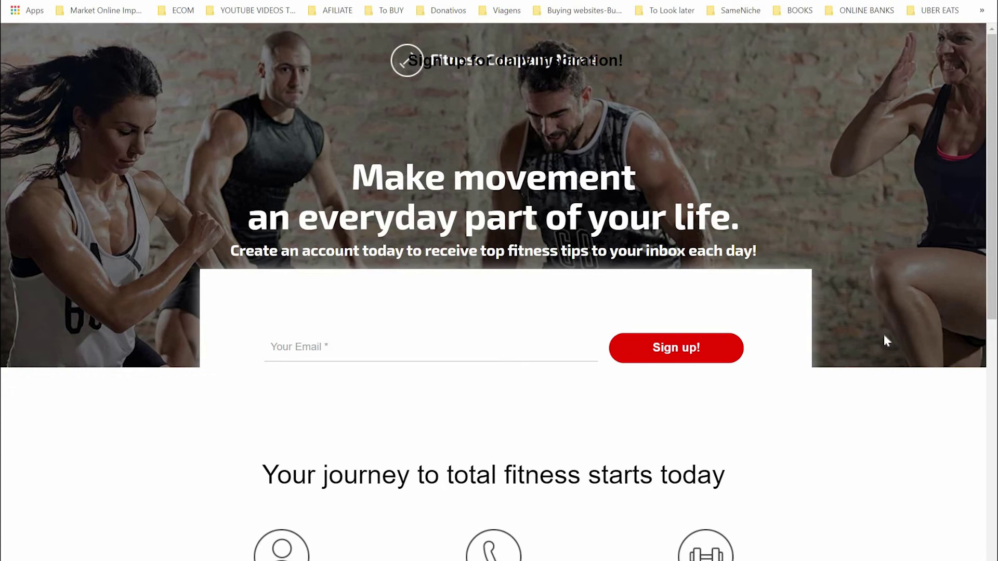
scroll(884, 338, down, 10)
scroll(884, 336, up, 10)
scroll(884, 335, down, 2)
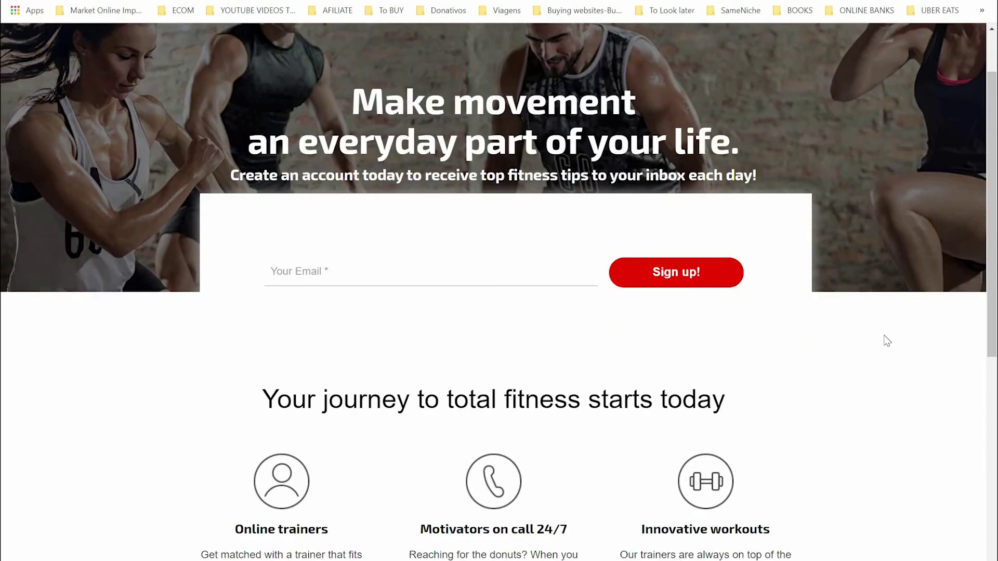